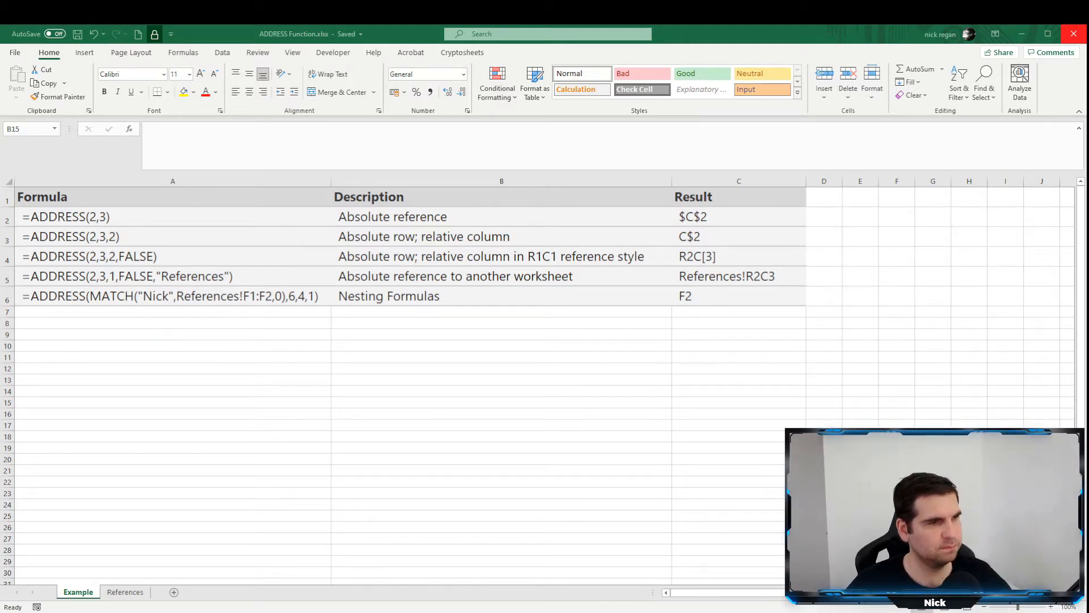
Review the absolute reference example in row 2, including its formula text, description and the ADDRESS arguments behind its result cell.
click(211, 219)
click(210, 219)
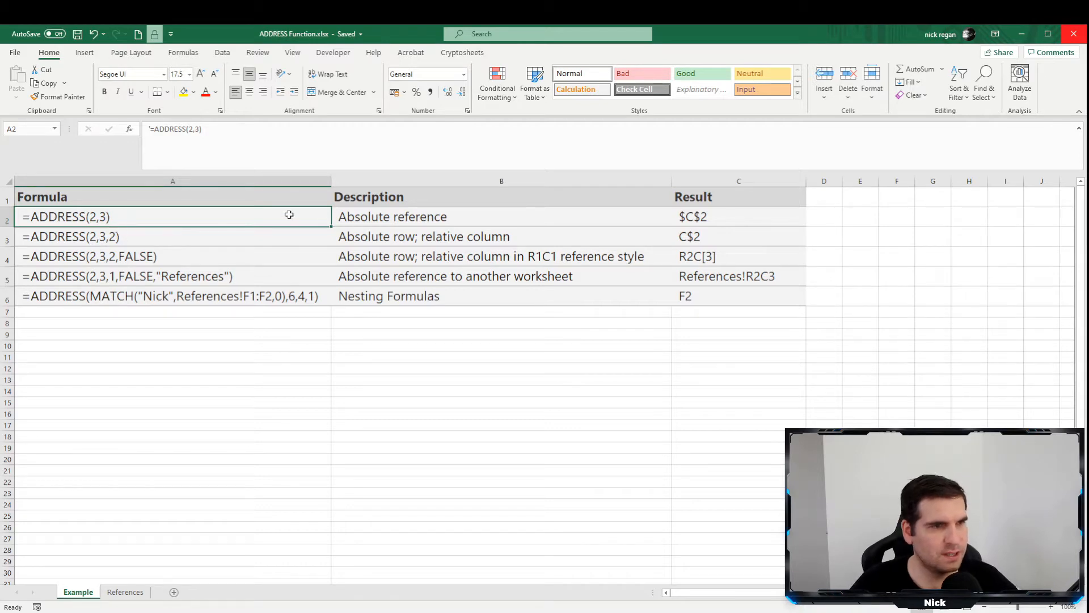
click(381, 219)
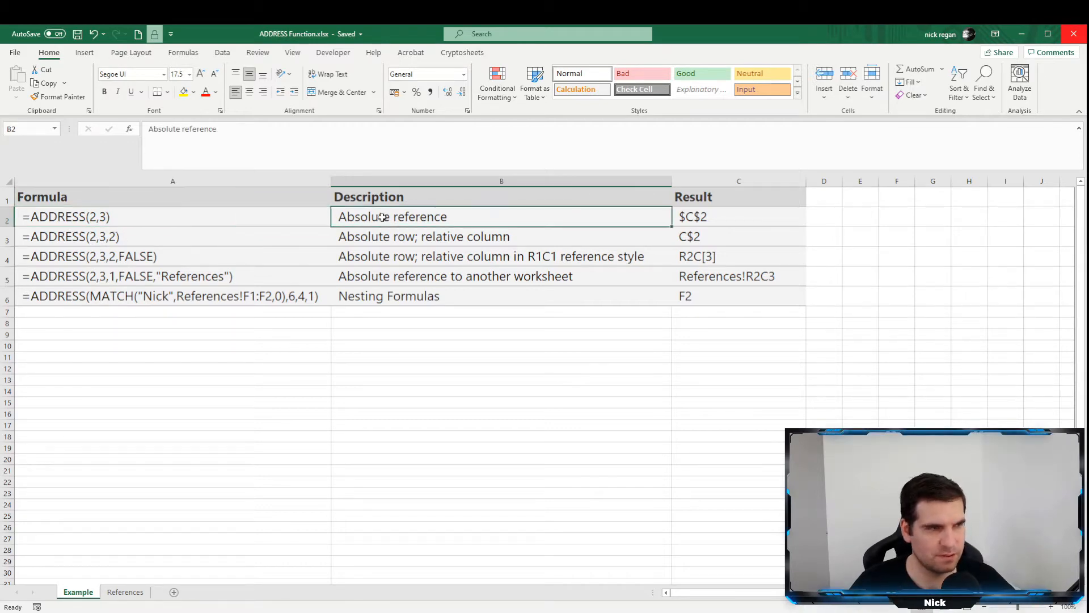
click(742, 224)
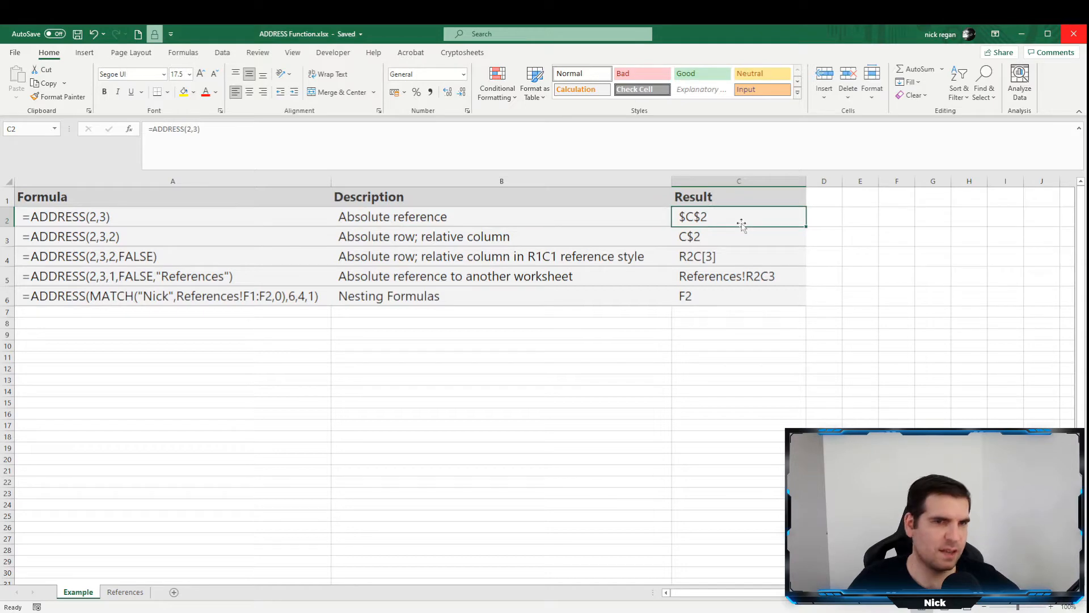
key(F2)
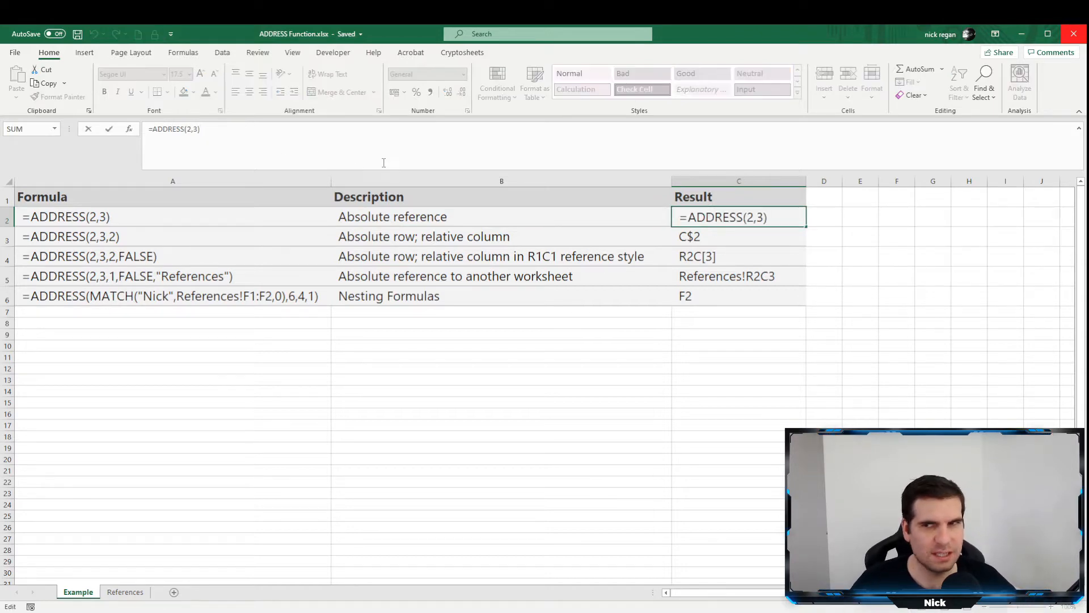
click(190, 131)
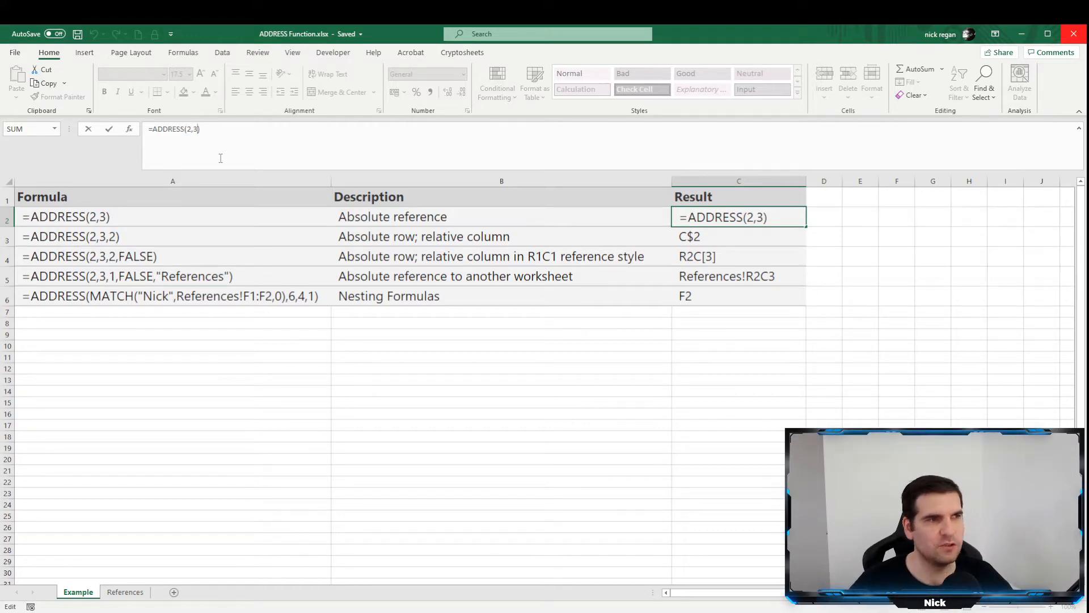
key(Return)
click(132, 220)
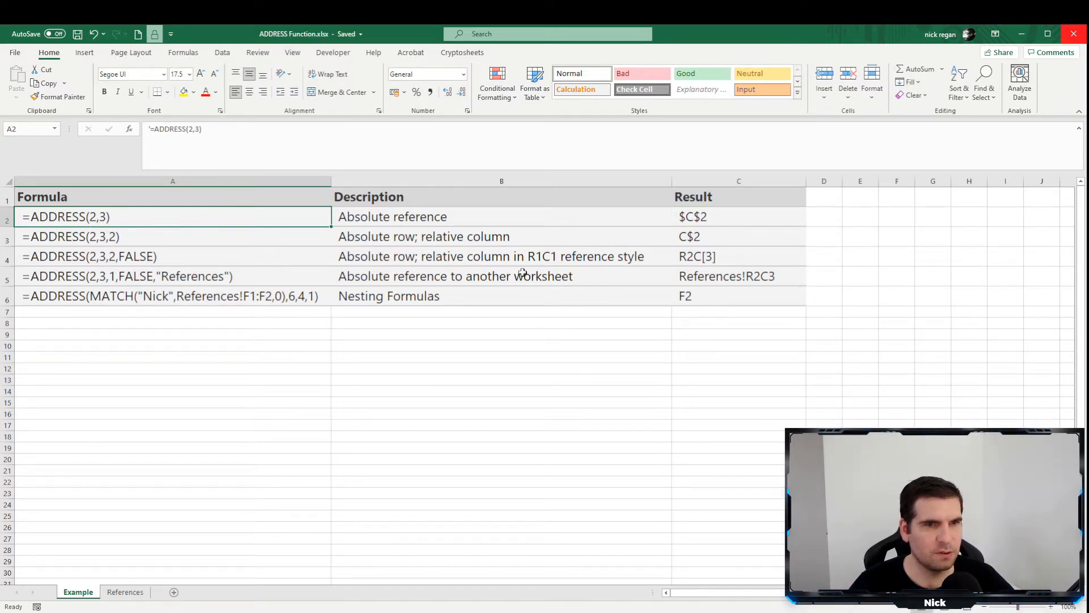
click(725, 224)
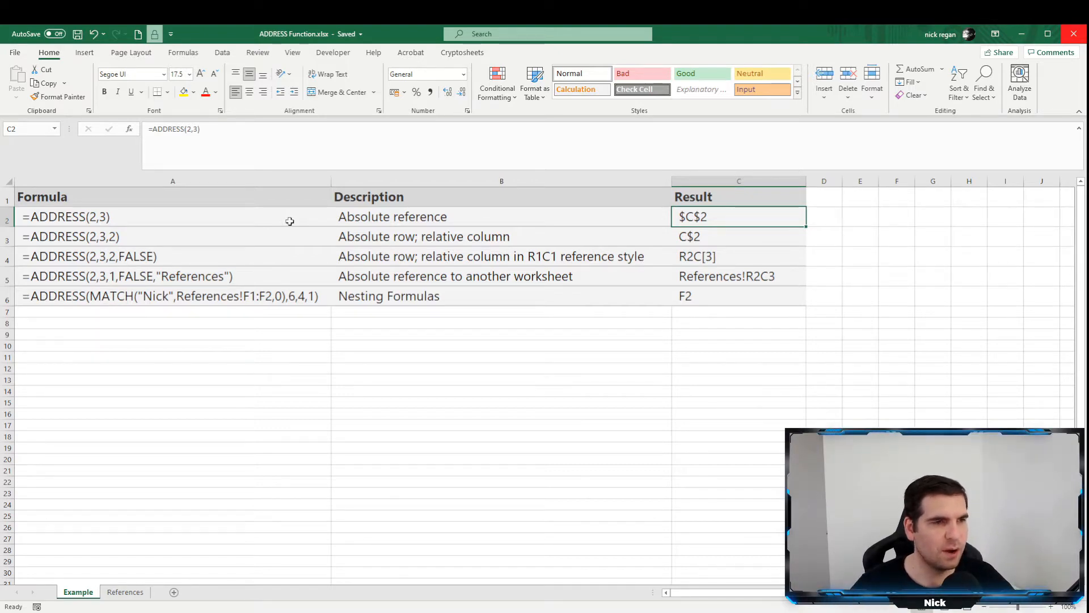
Inspect the ADDRESS formula arguments of the absolute row, relative column example in row 3.
click(226, 237)
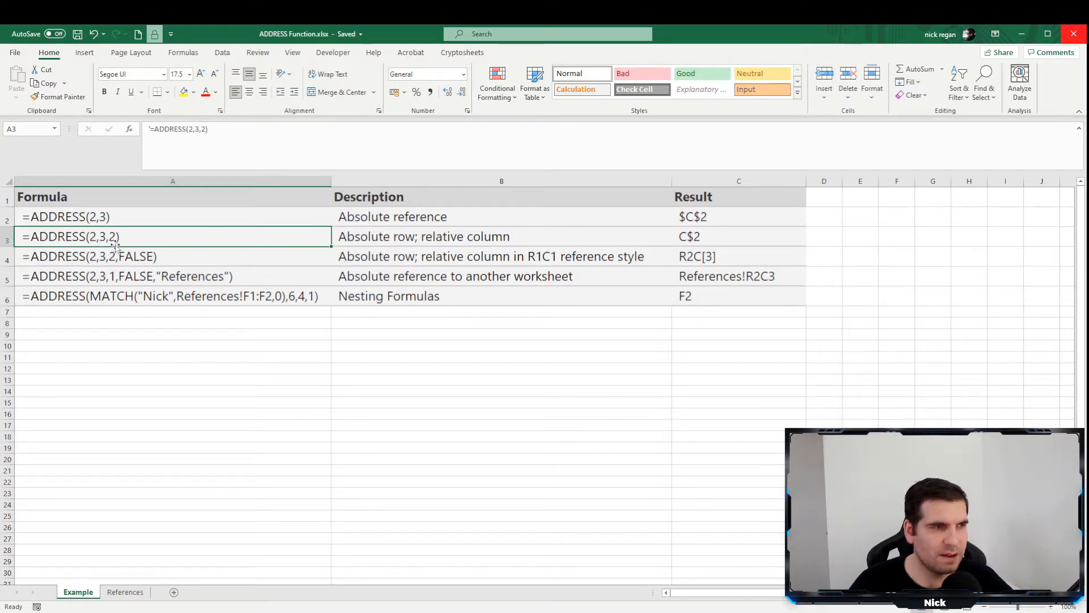
click(203, 130)
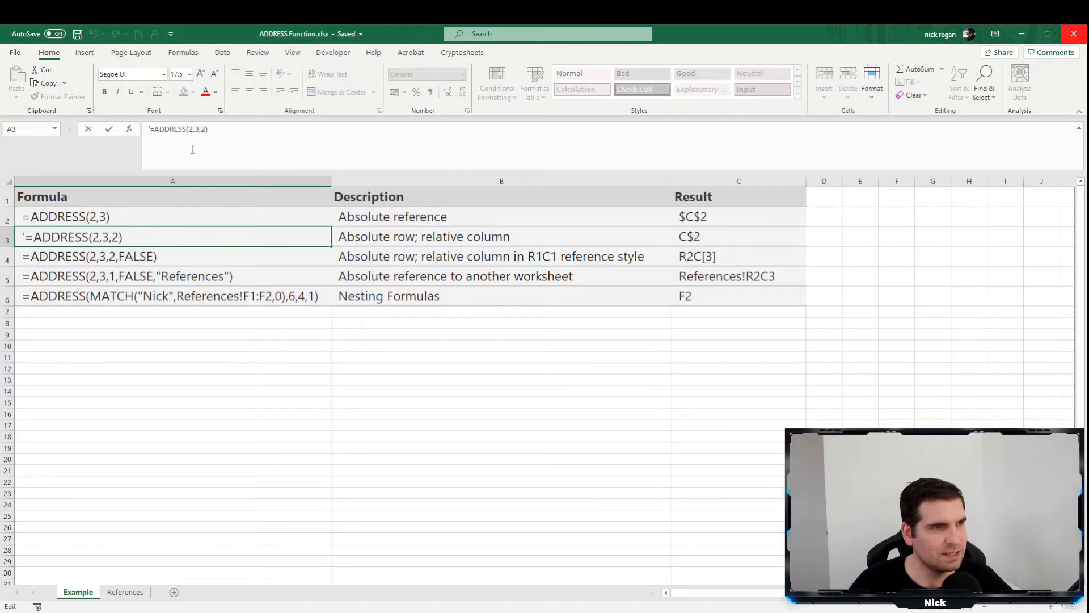
click(162, 130)
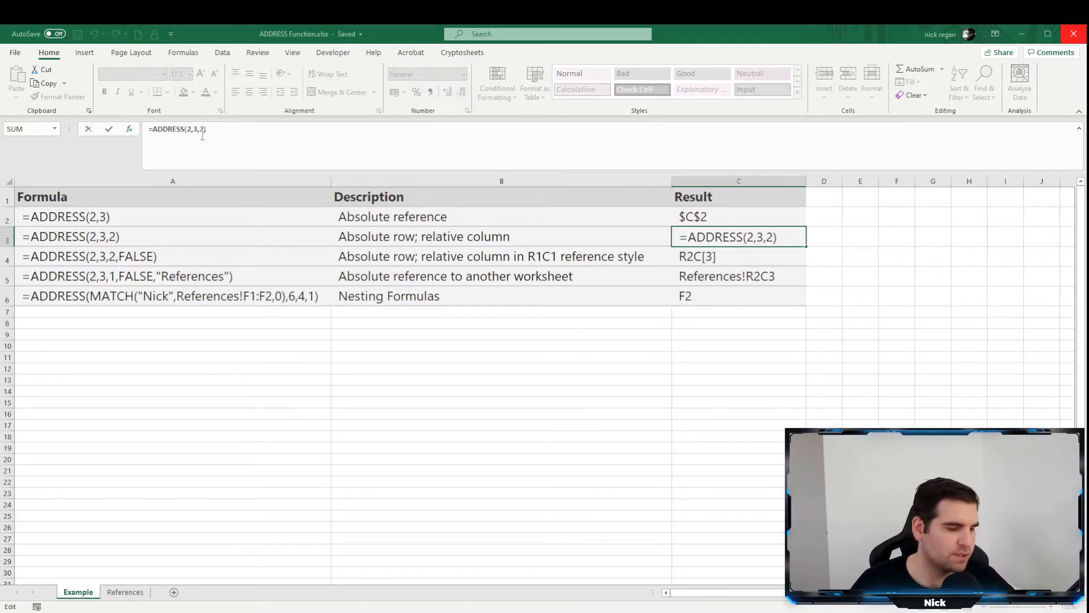
key(Escape)
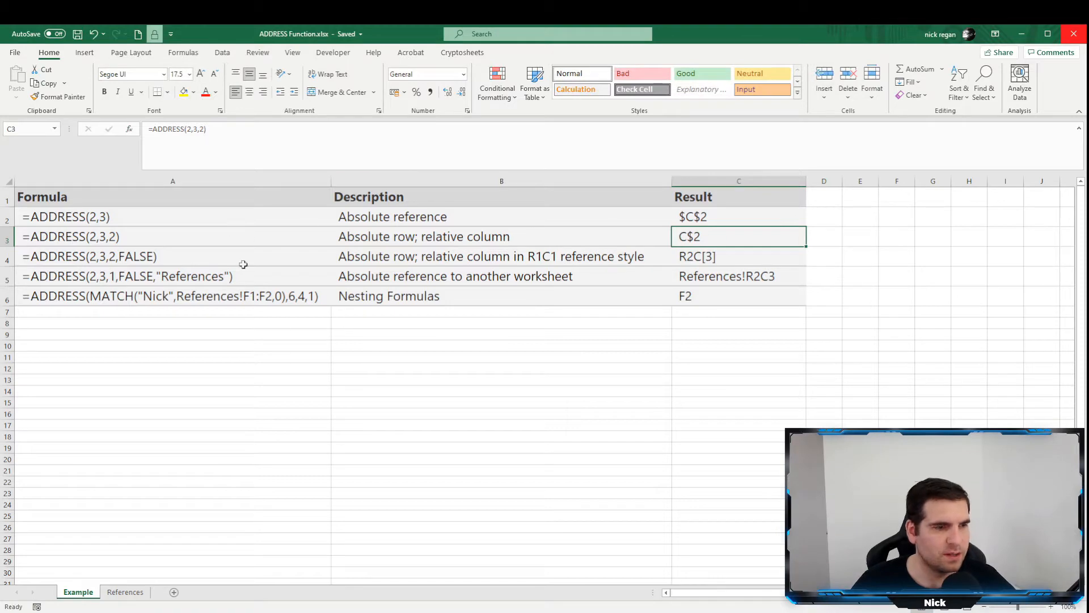
Review the abs_num reference types from 1 to 4 on the References sheet and return to the Example sheet.
click(125, 593)
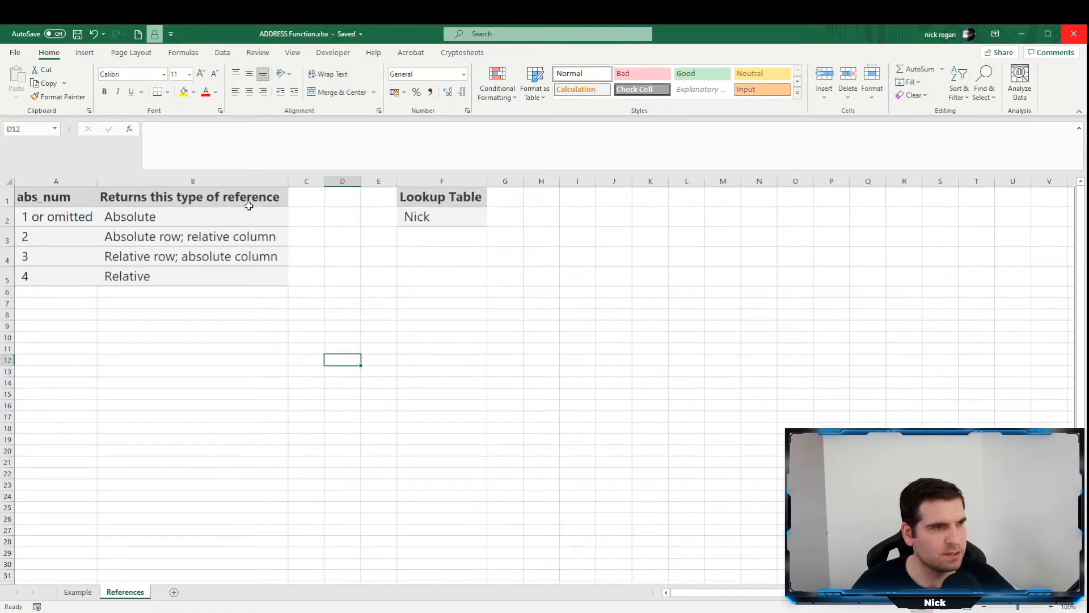
click(34, 219)
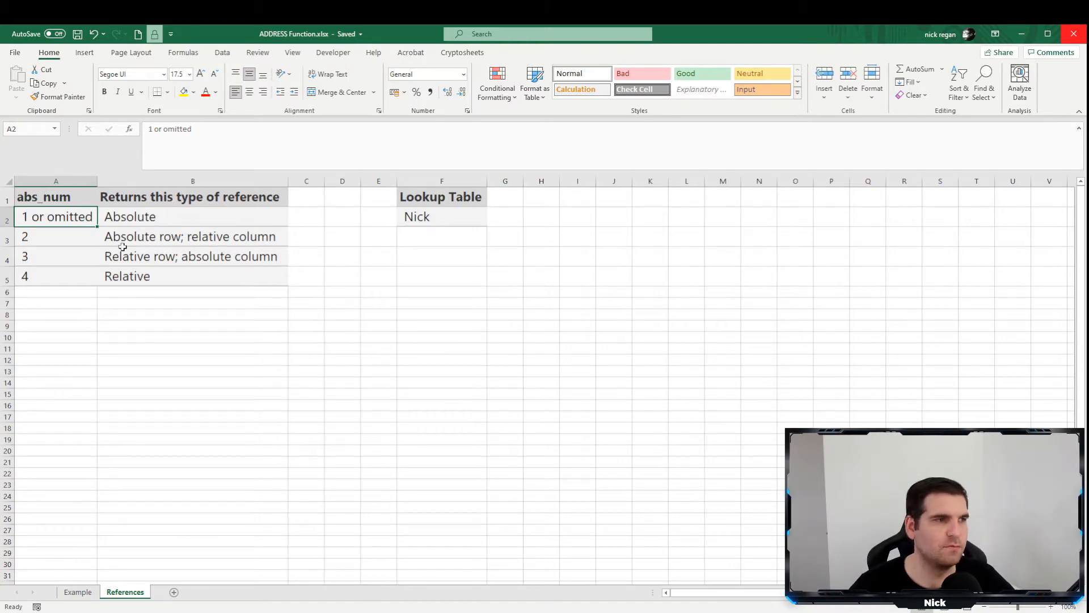
click(58, 243)
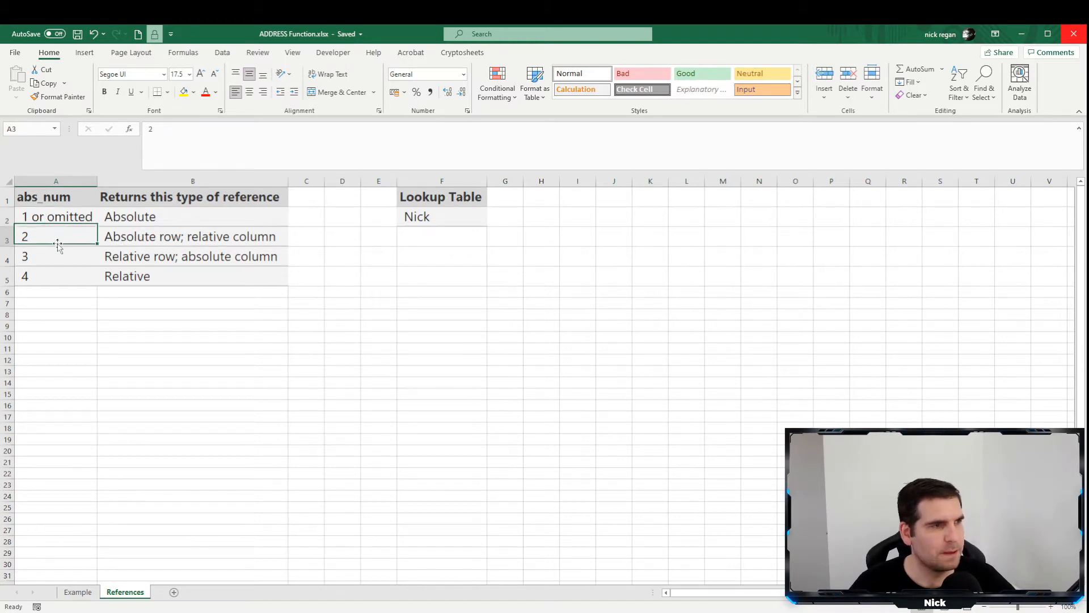
click(129, 244)
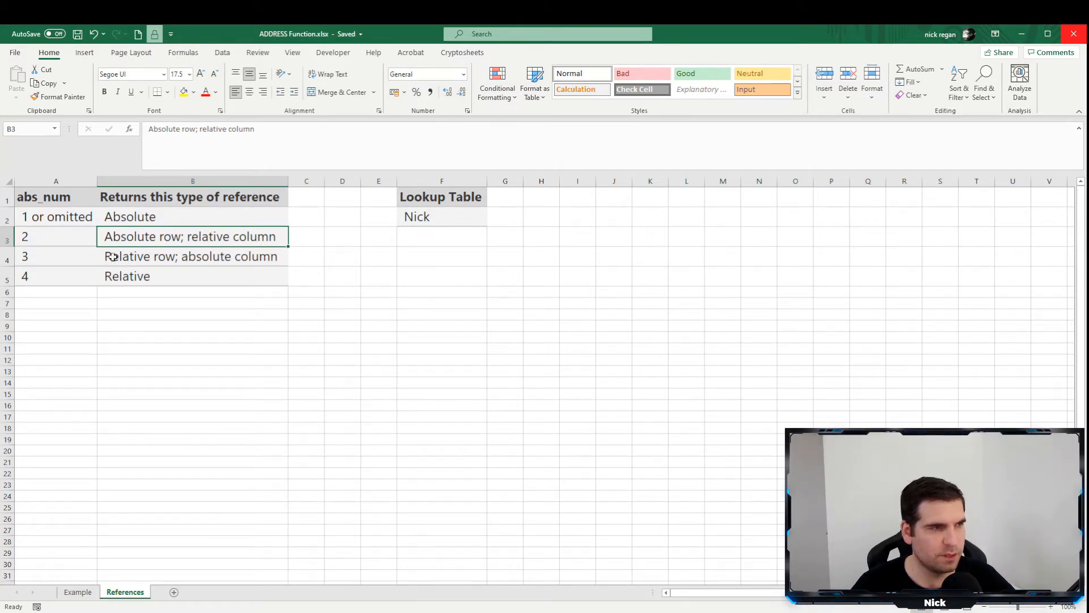
click(143, 260)
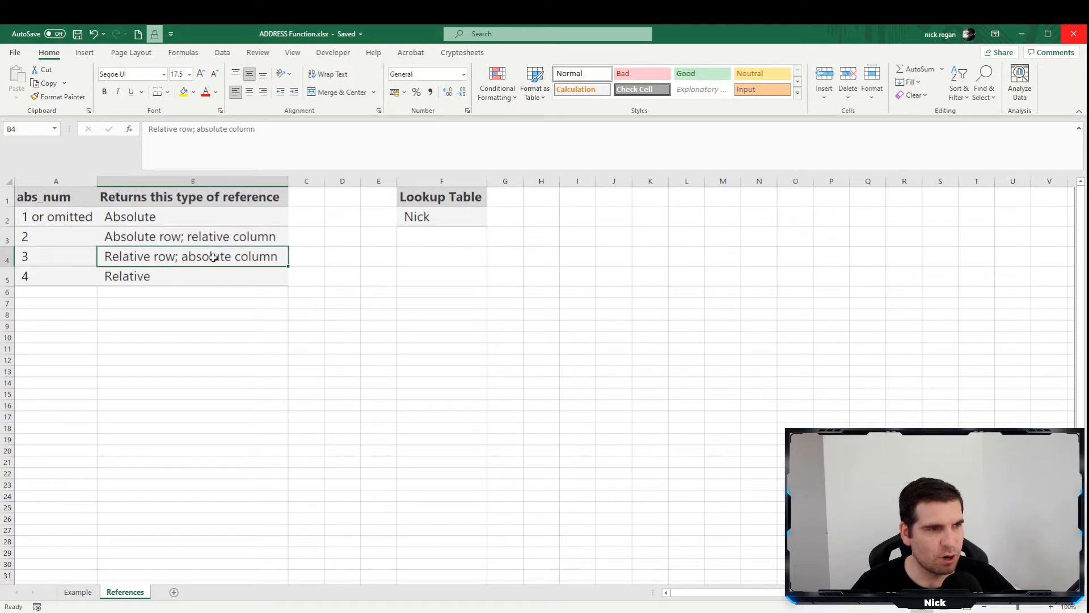
click(58, 281)
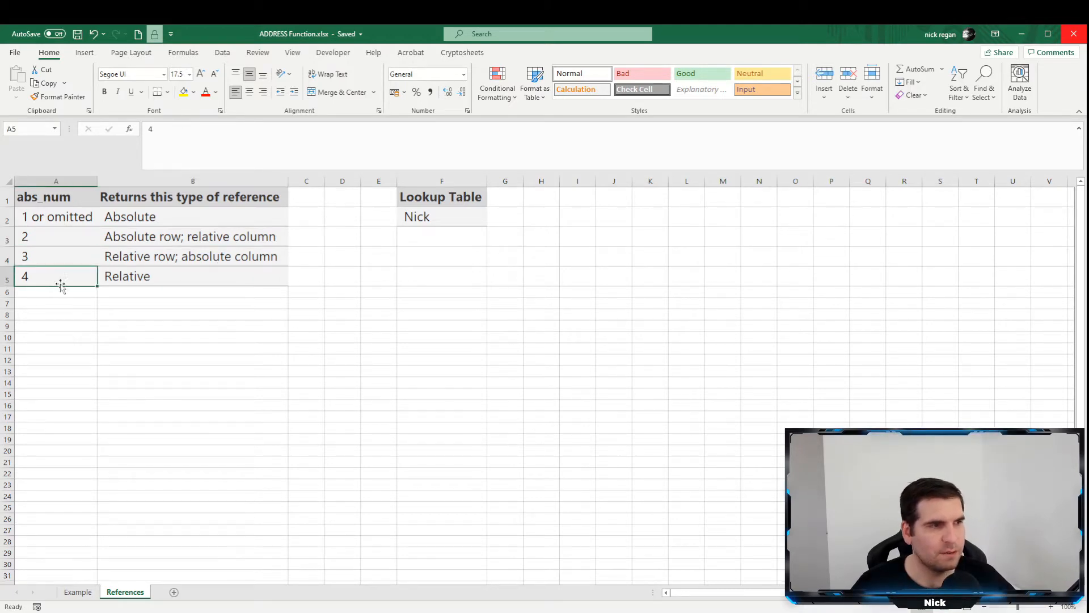
click(78, 593)
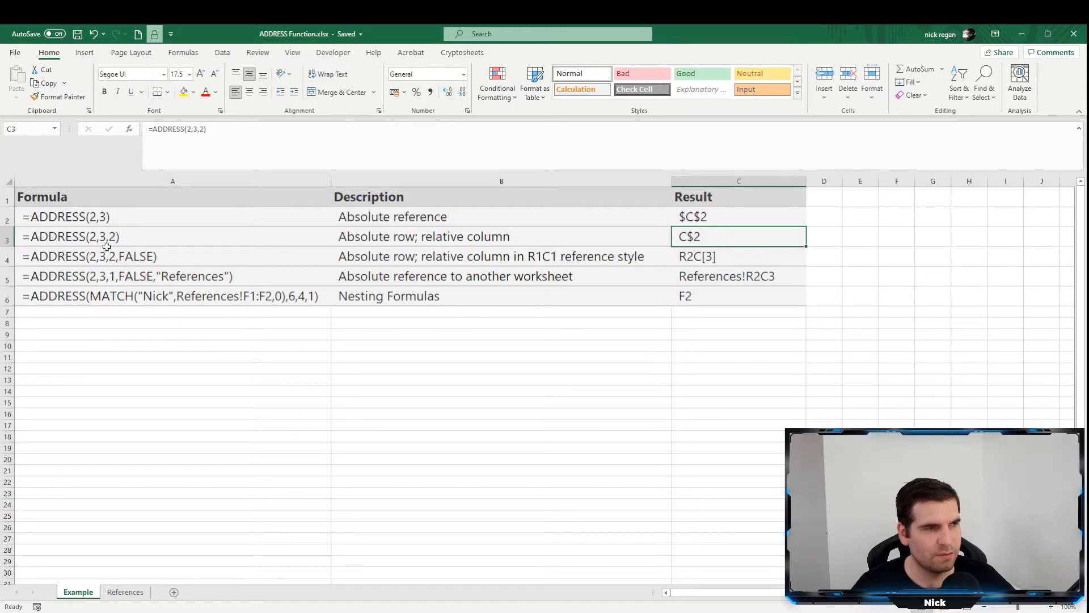
Check which reference type abs_num 2 returns on the References sheet, then go back to the Example sheet.
click(125, 592)
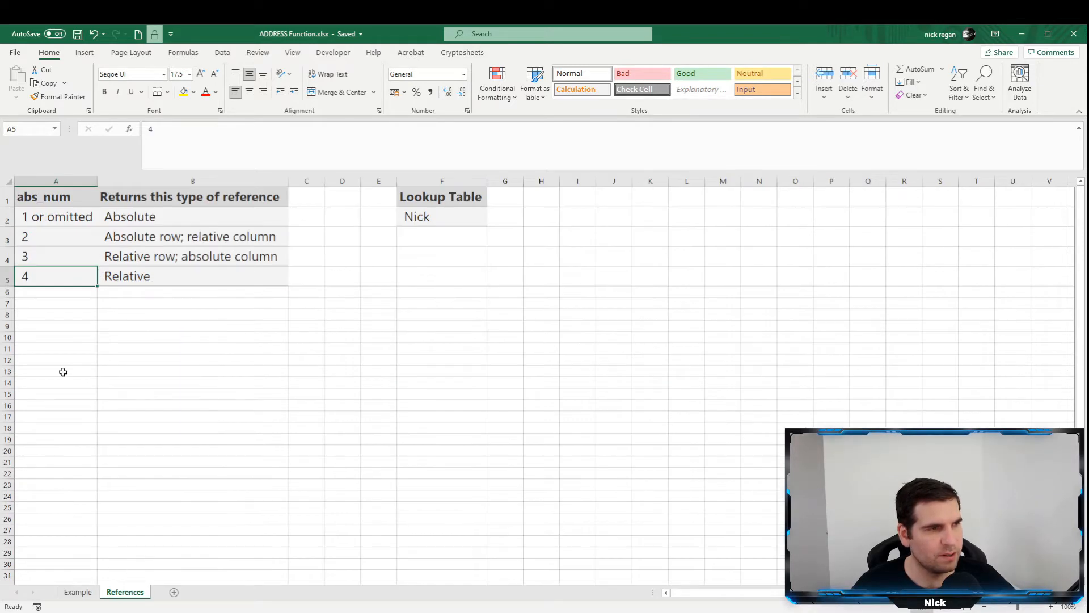
click(50, 242)
click(128, 239)
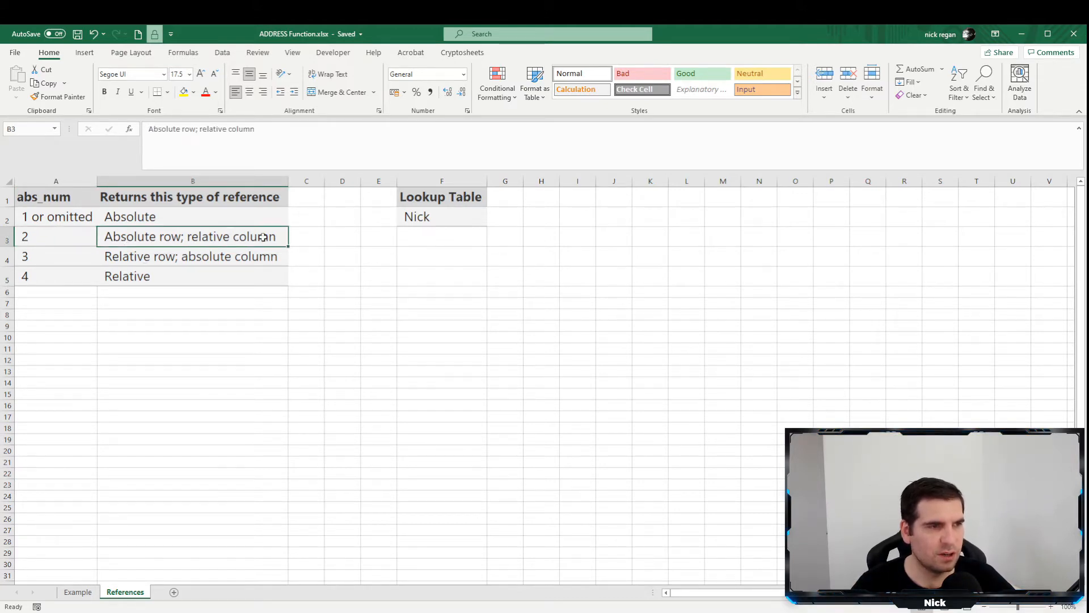
click(78, 592)
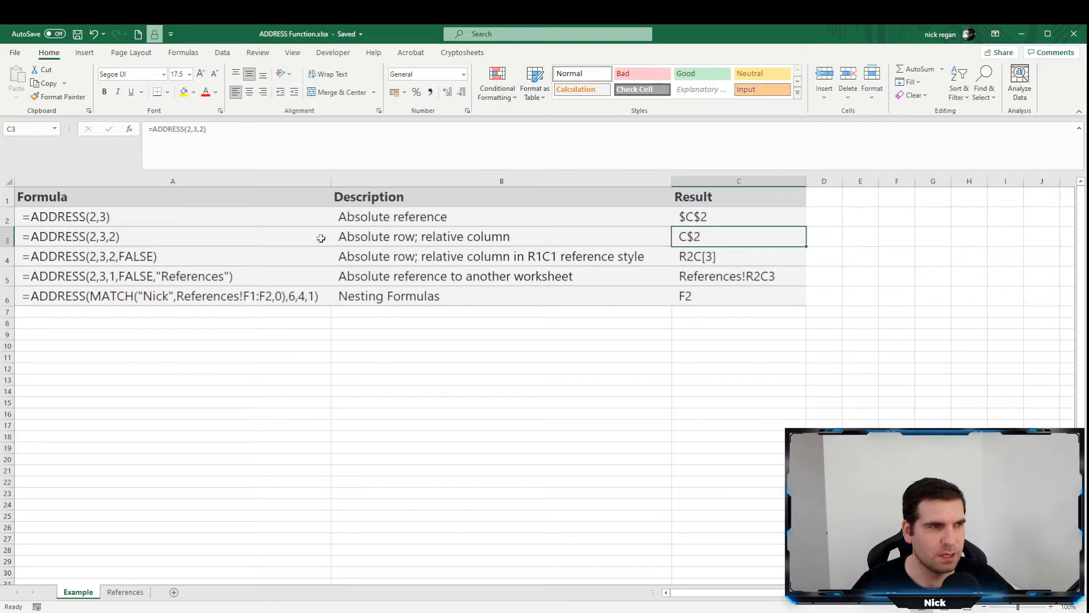
Inspect the R1C1-style ADDRESS example in row 4 and the formula behind its result in C4.
click(158, 260)
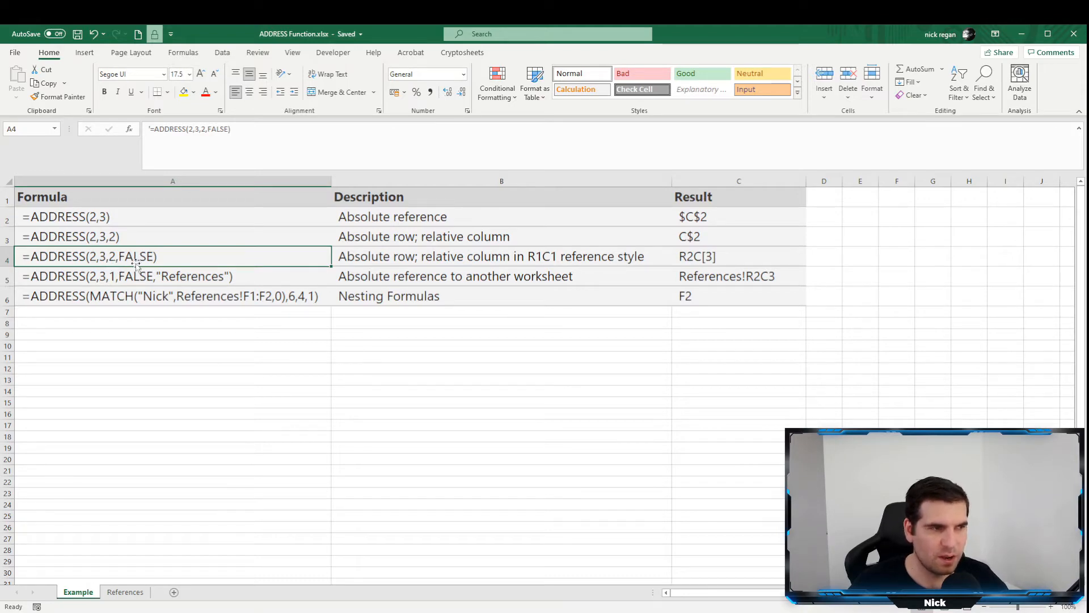
click(694, 251)
click(239, 150)
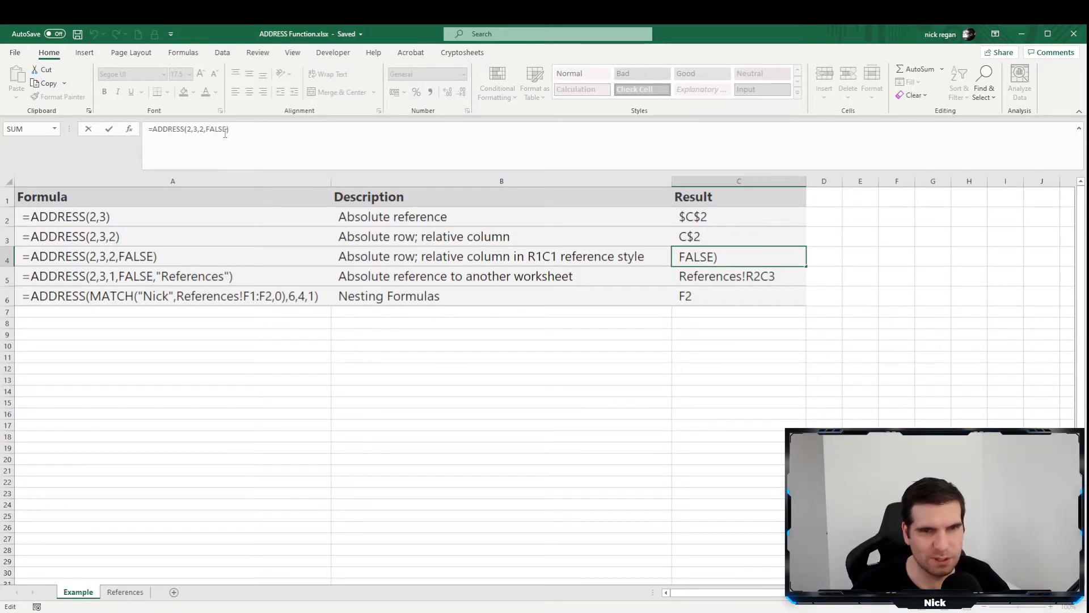
key(ctrl+Return)
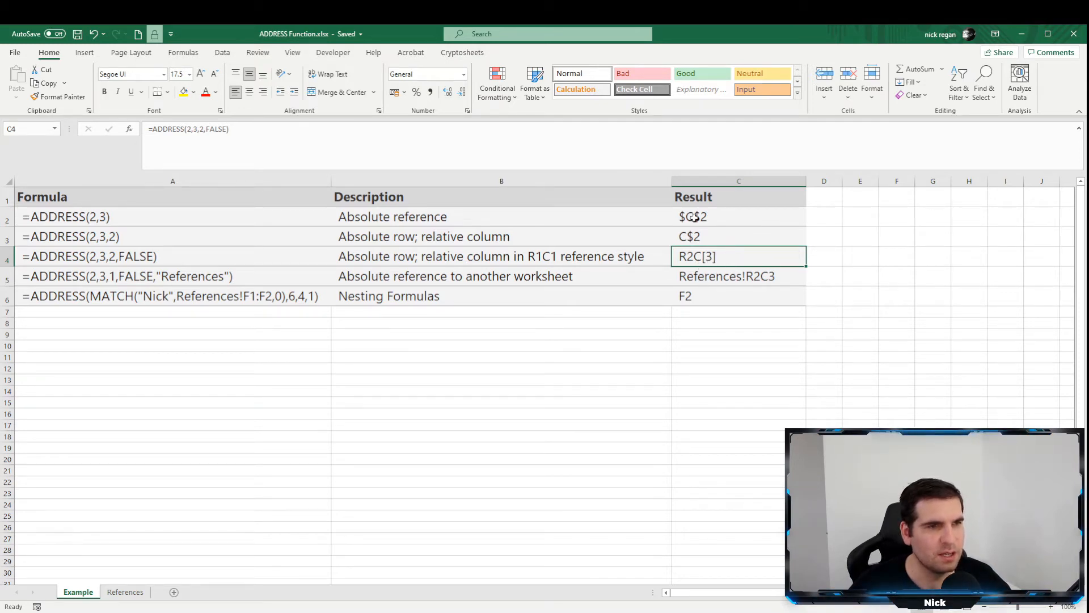
Compare the A1-style result in C3 with the R1C1-style result in C4.
click(698, 238)
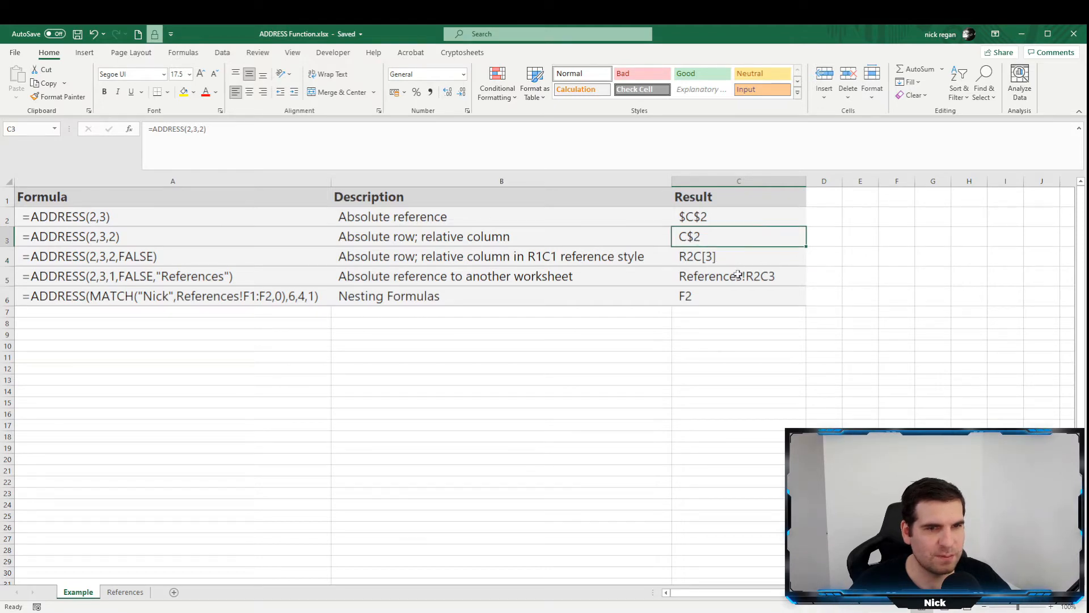
click(728, 263)
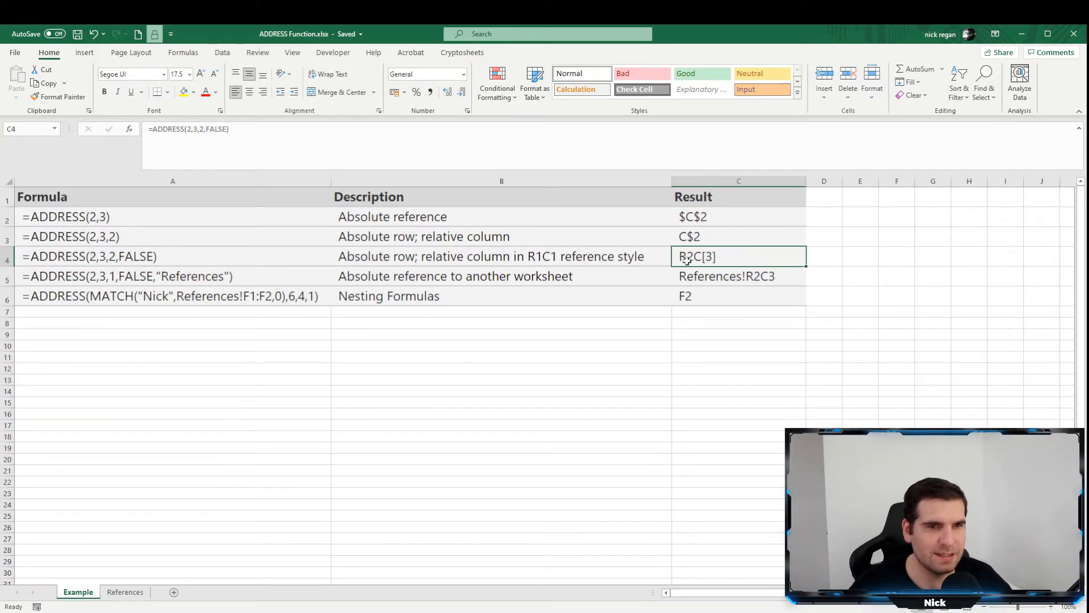
click(747, 243)
click(732, 256)
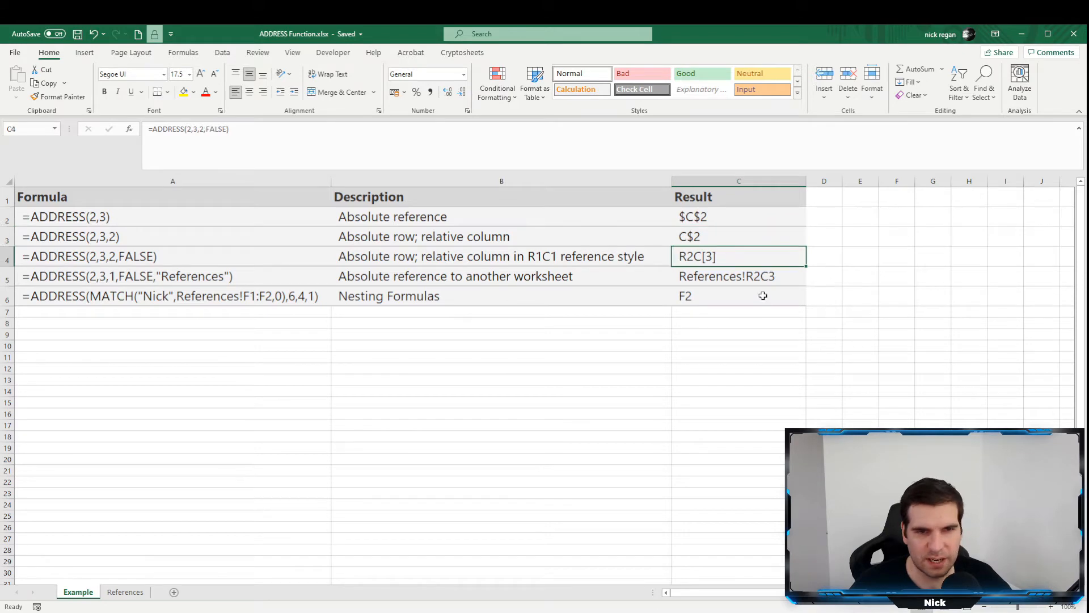
click(715, 238)
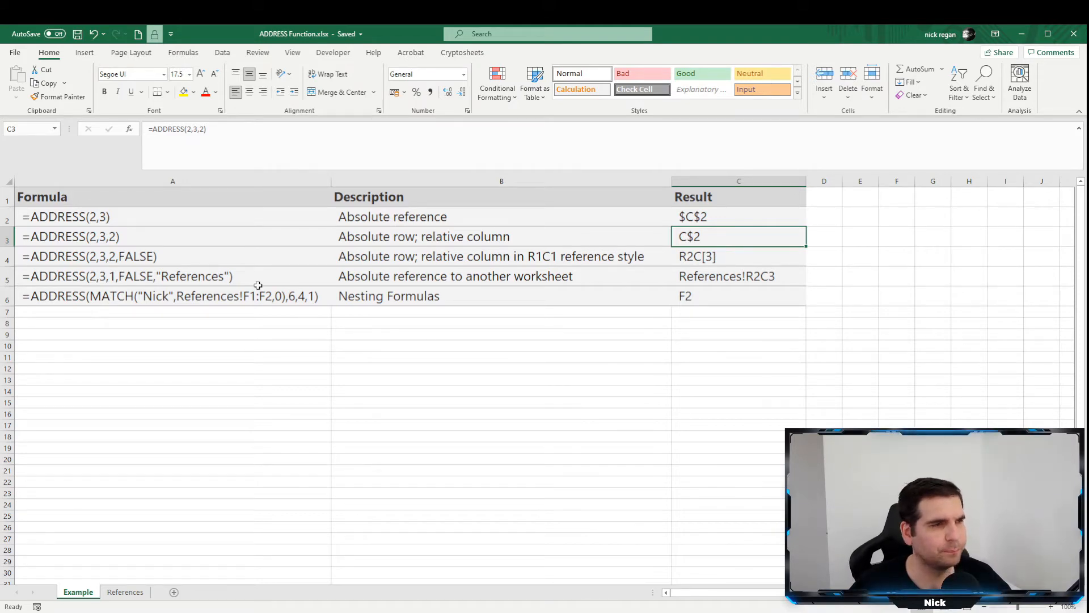
Set the reference style argument of the ADDRESS formula in C5 to TRUE.
click(318, 278)
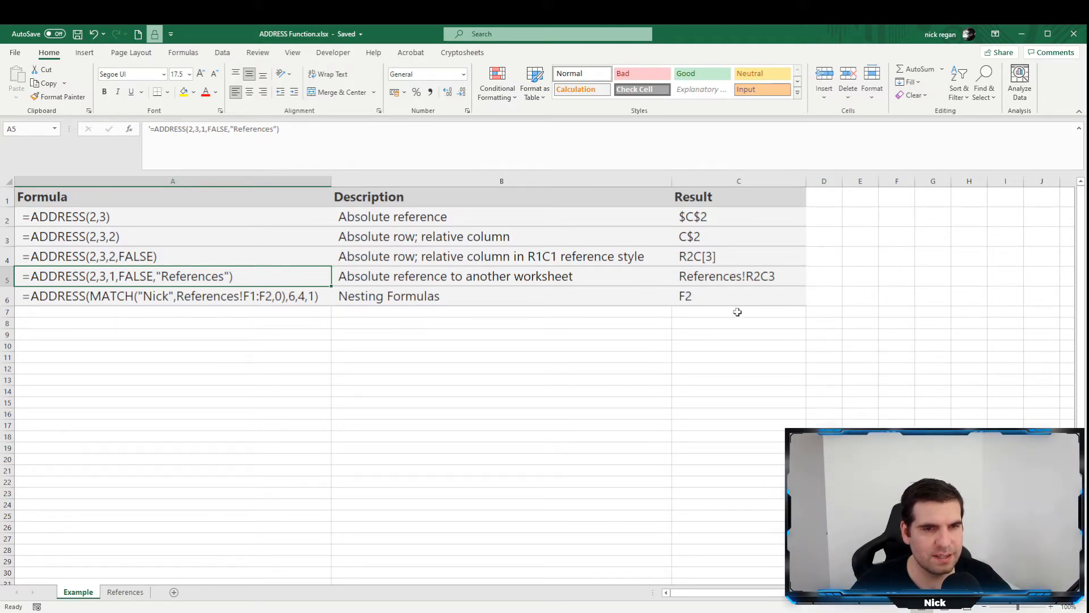
click(709, 277)
click(221, 130)
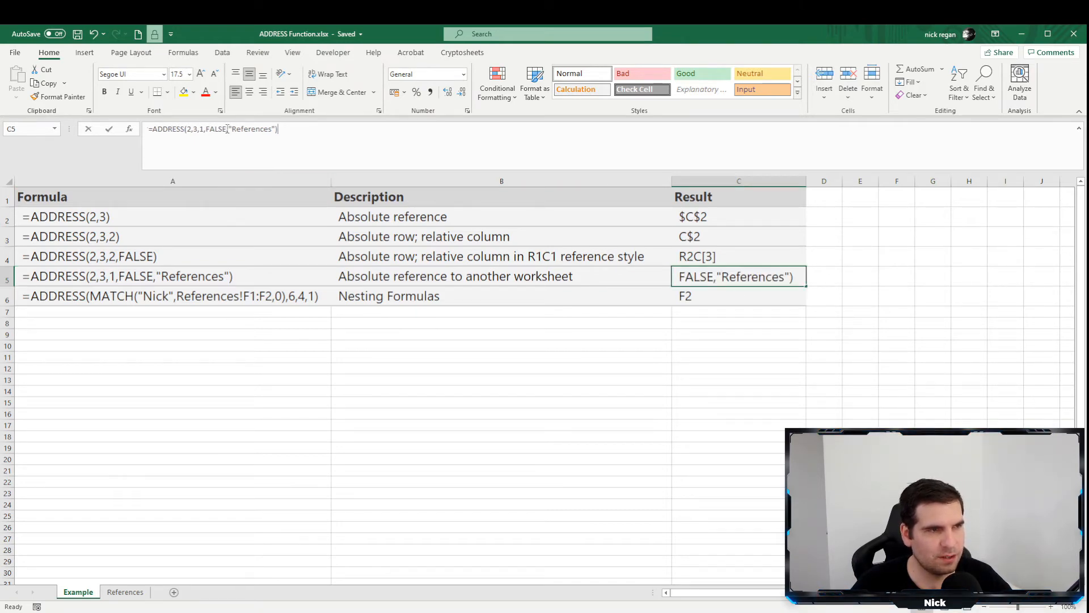
drag(227, 130, 209, 128)
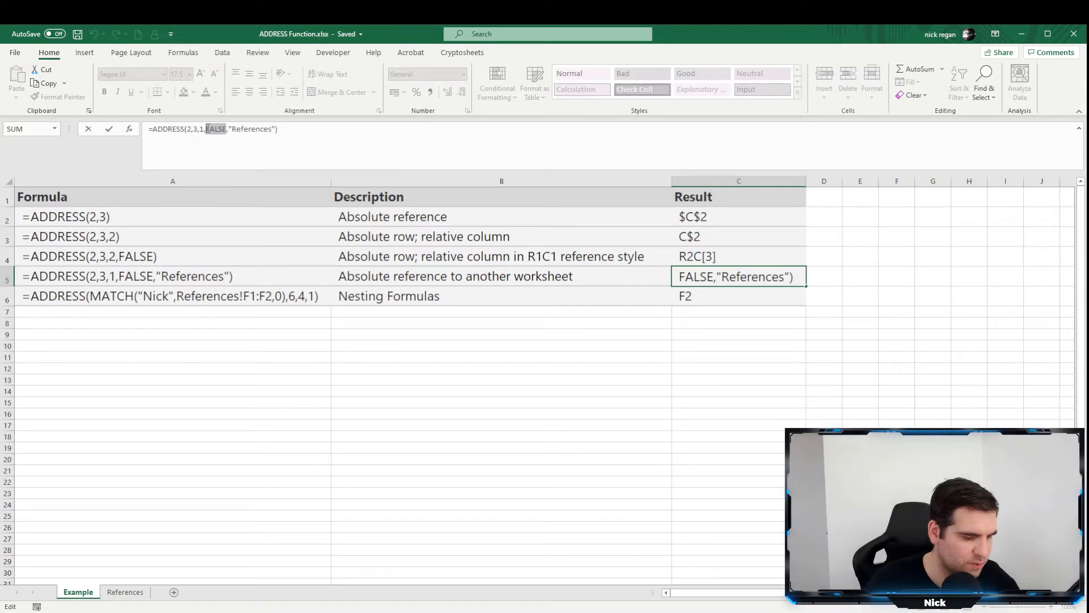
text(true)
key(Return)
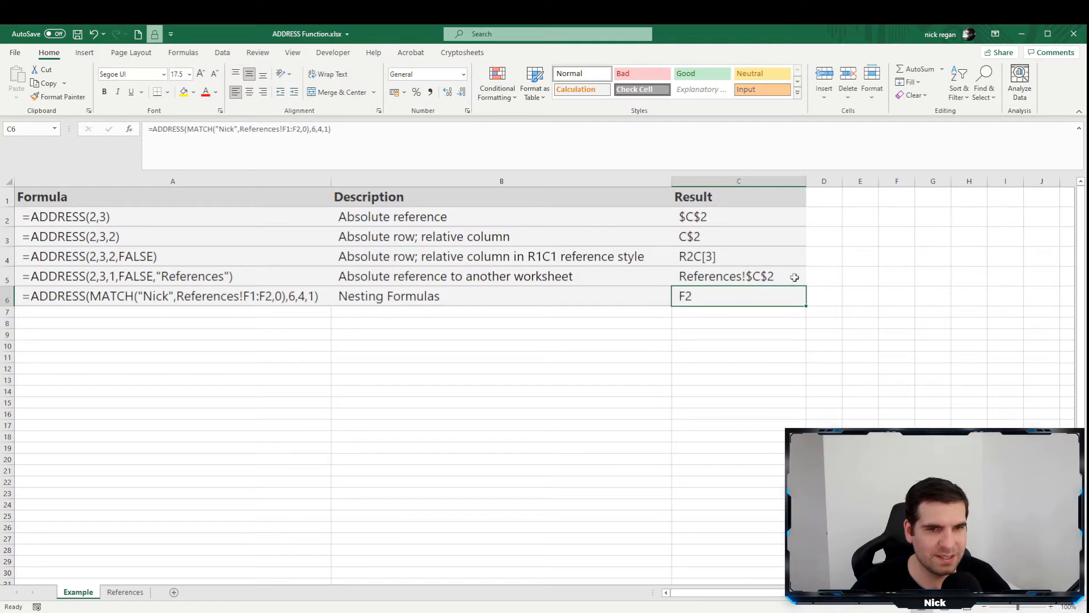
click(705, 275)
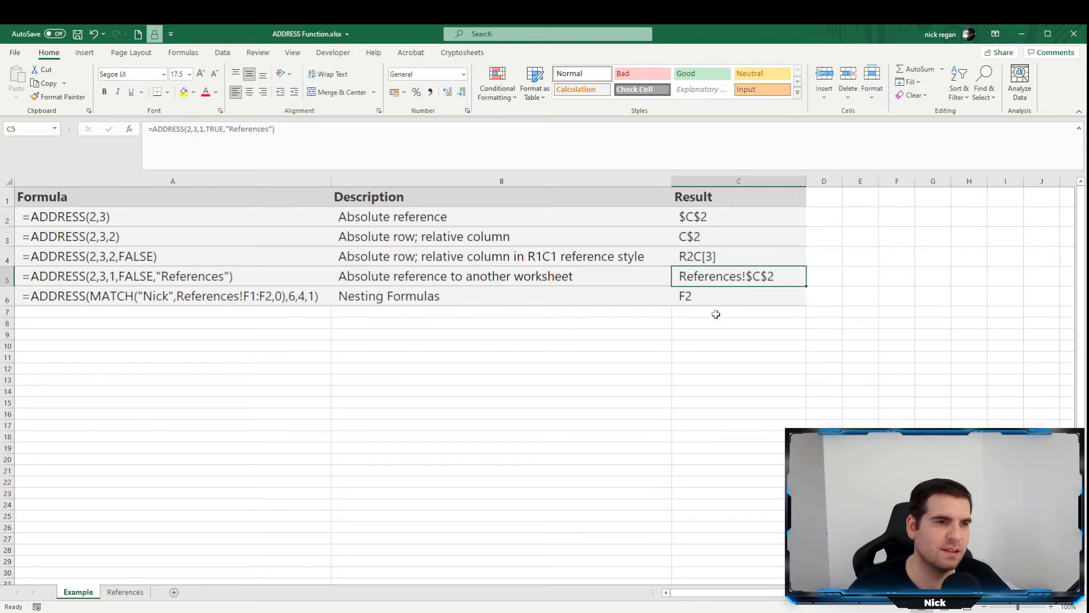
Review the nested ADDRESS formula in A6 against the simpler example formulas in A2:A5.
click(44, 297)
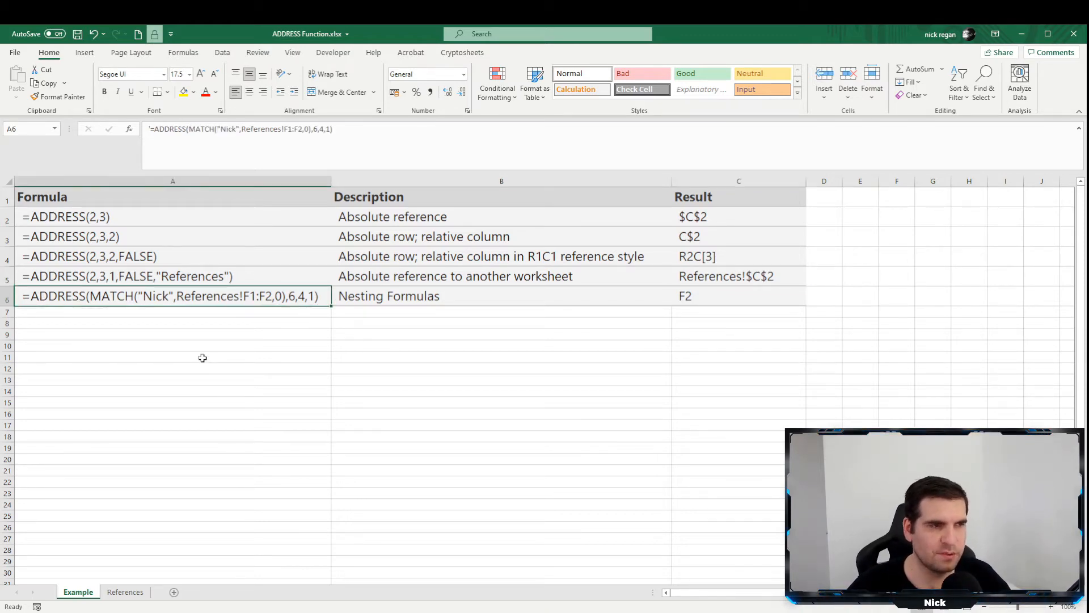
drag(112, 215, 156, 277)
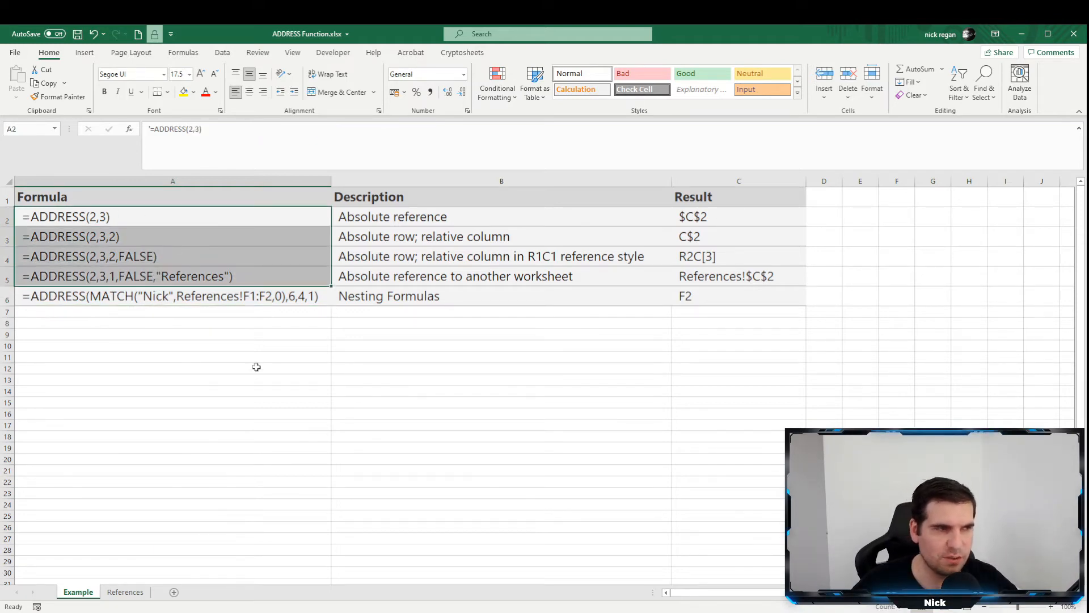
click(520, 284)
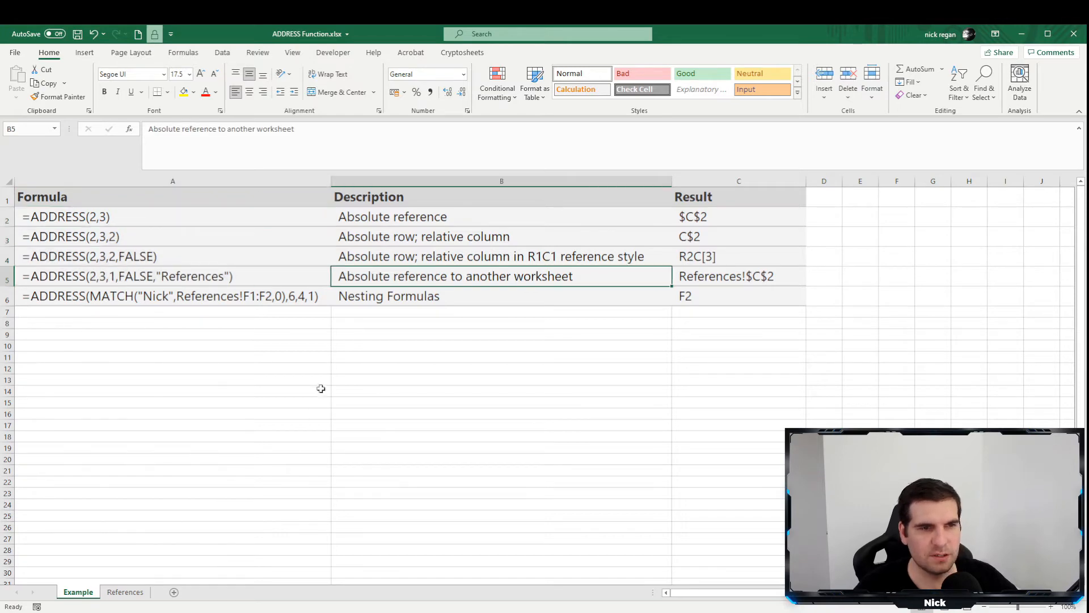
click(420, 337)
click(335, 319)
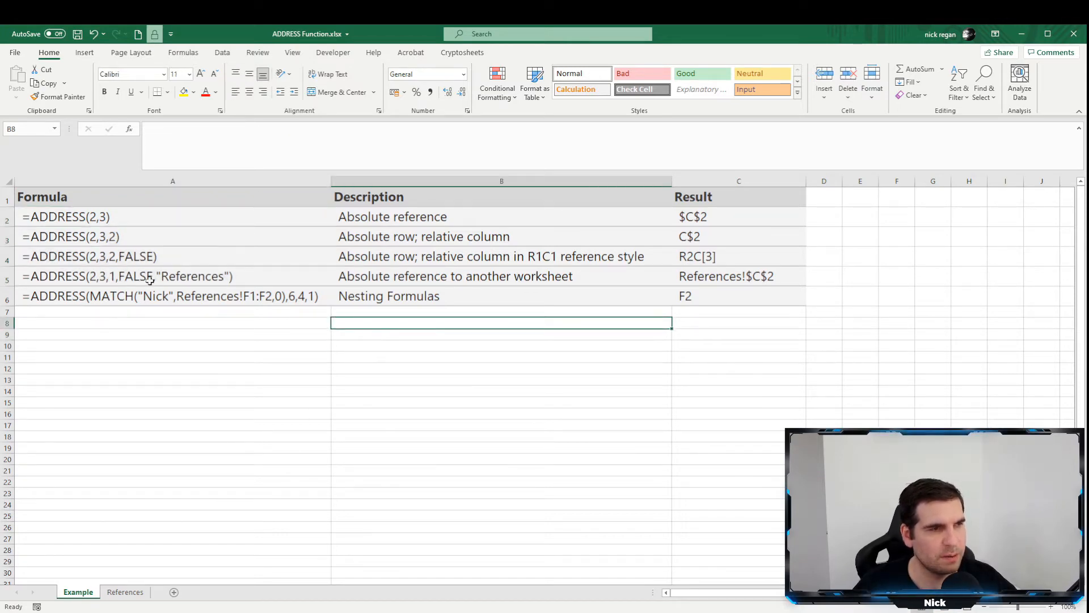
Relate the nested MATCH formula in A6 to the Lookup Table on the References sheet, then return to the Example sheet.
click(159, 296)
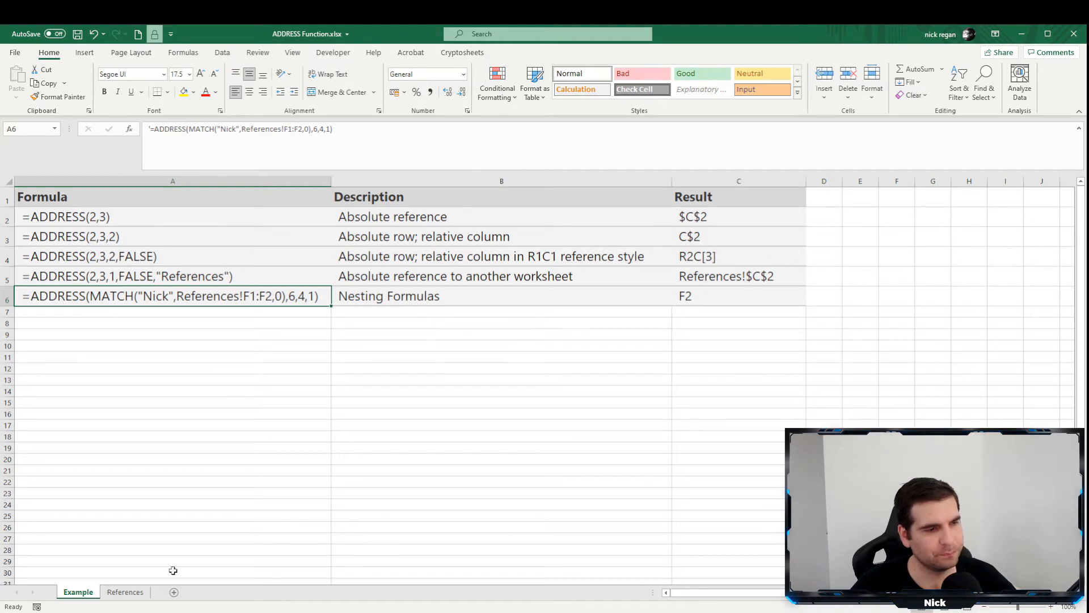
click(137, 592)
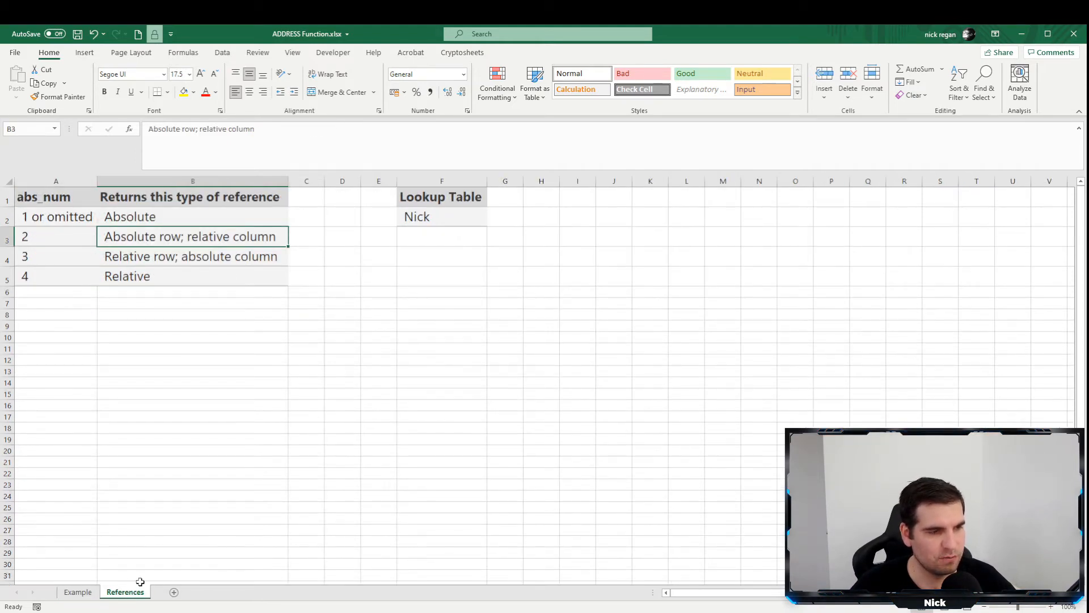
click(389, 251)
click(433, 201)
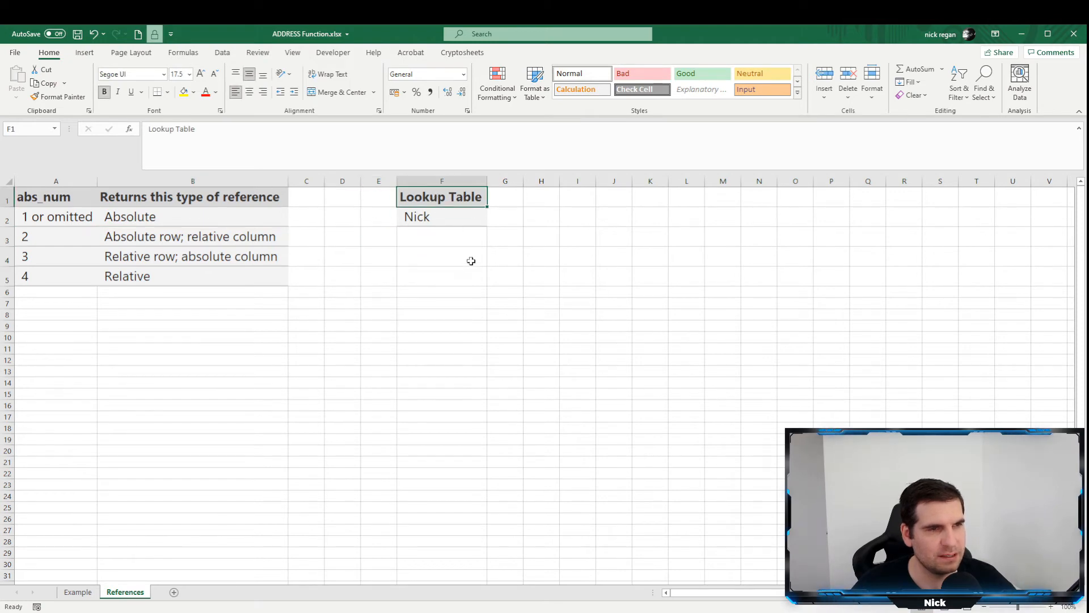
click(439, 217)
drag(445, 195, 449, 223)
click(450, 313)
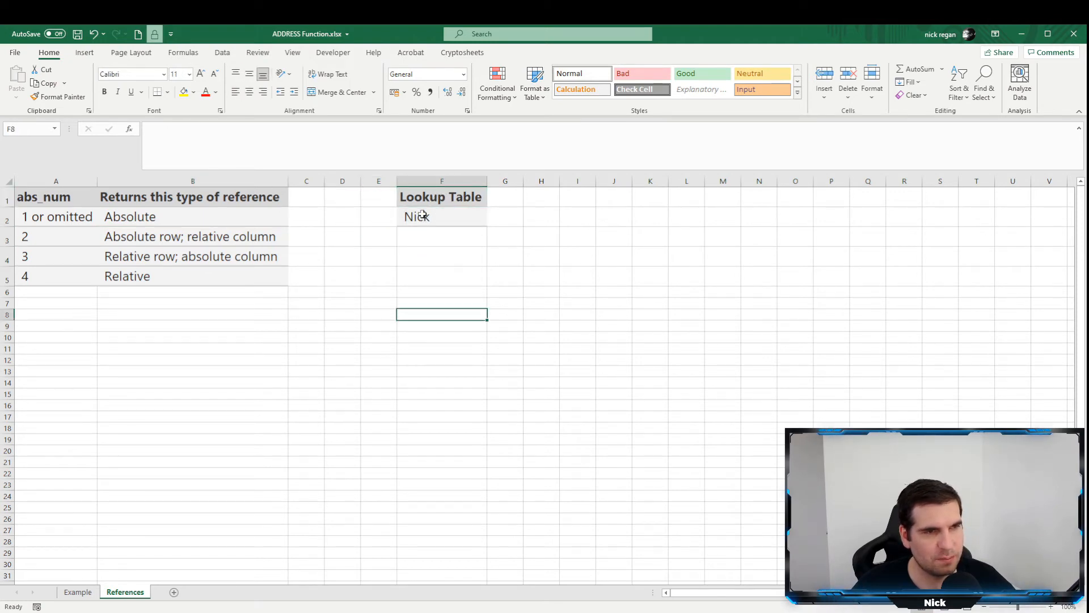
click(433, 217)
click(432, 202)
shift+click(436, 222)
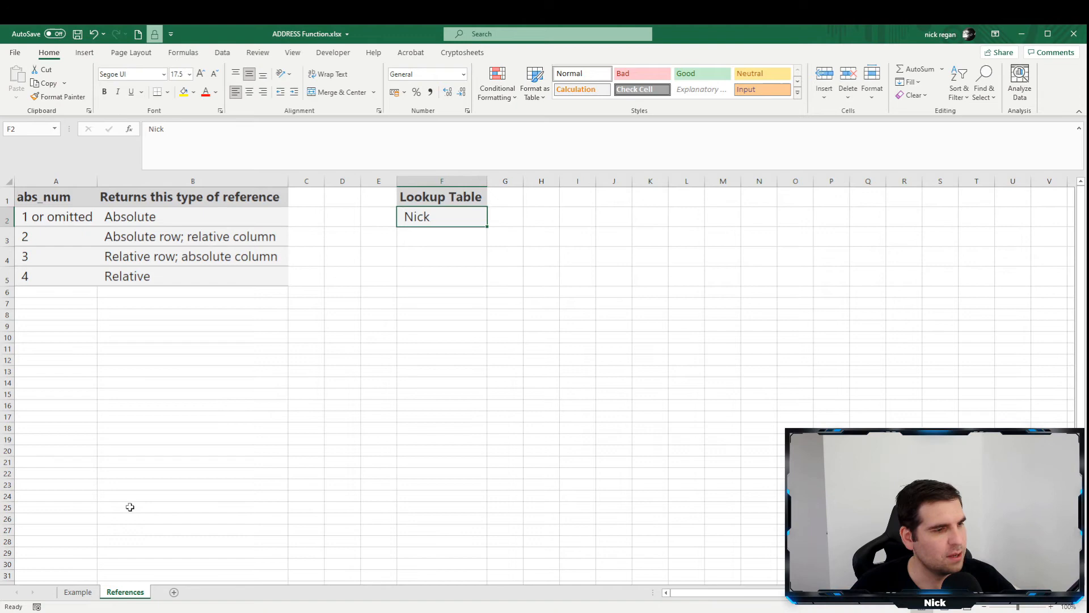
click(78, 592)
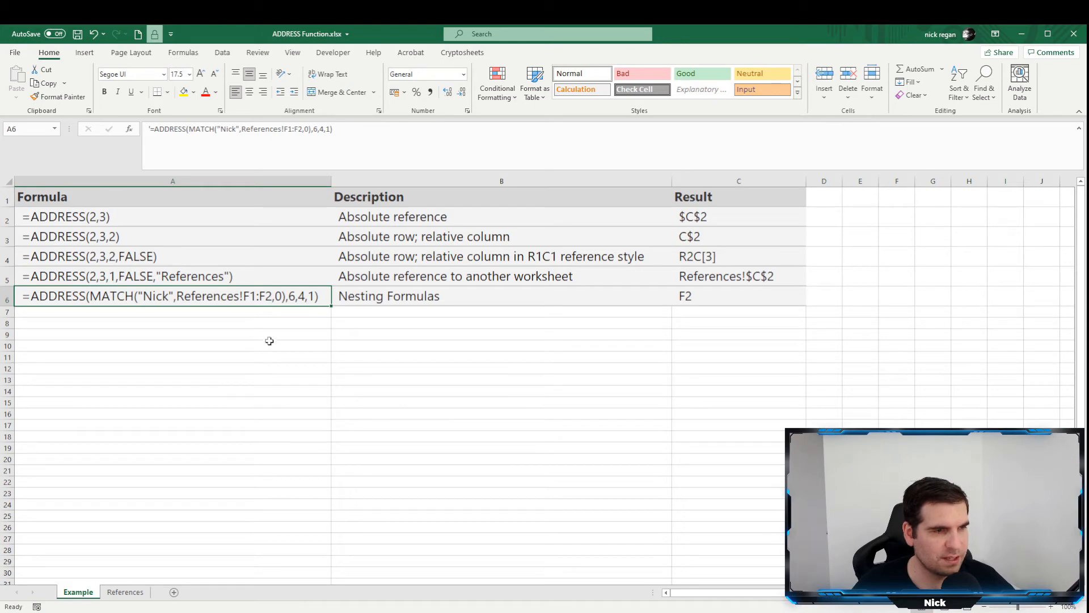
Check the position of the matched name within F1:F2 on the References sheet, then go back to the Example sheet.
click(125, 592)
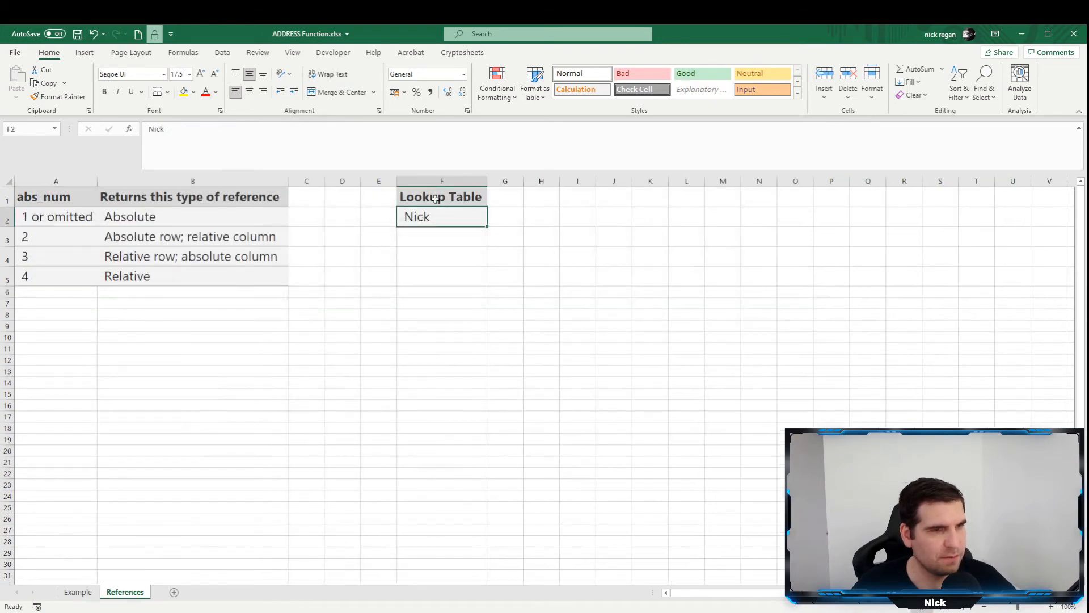
drag(443, 193, 431, 218)
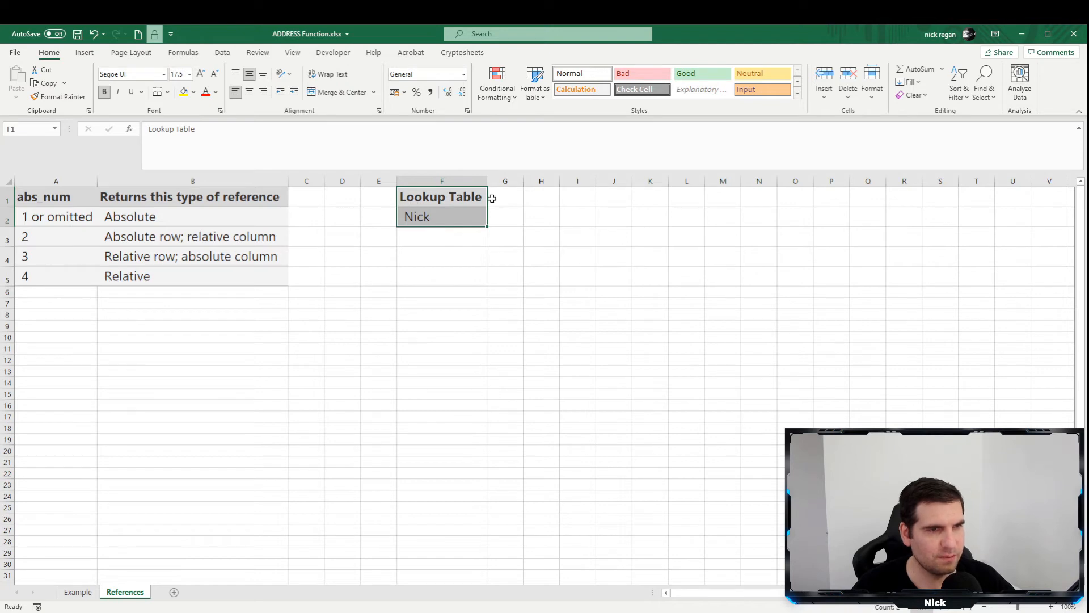
click(431, 216)
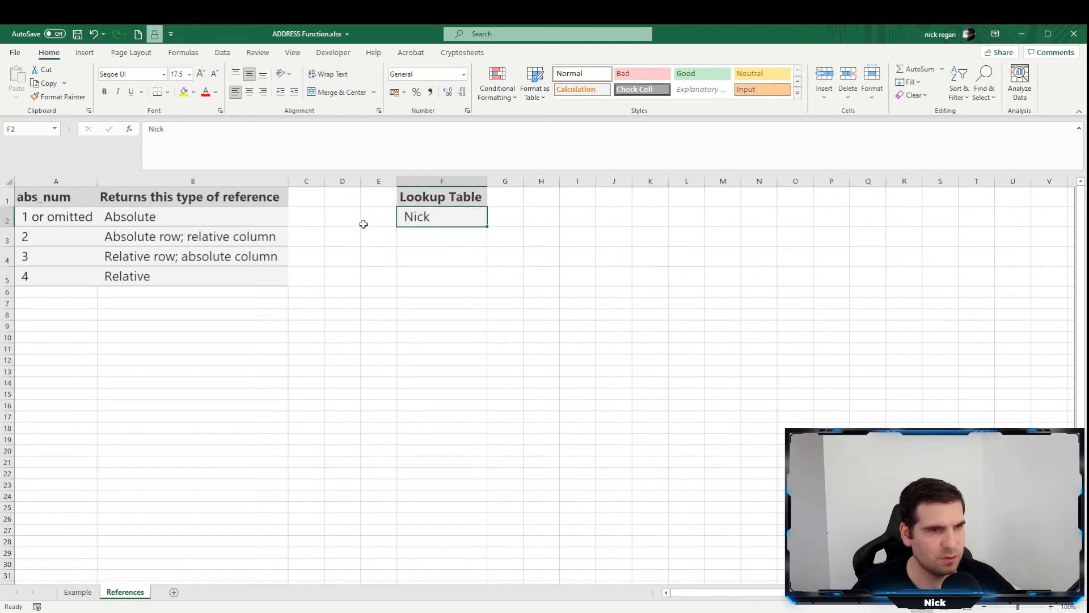
click(77, 592)
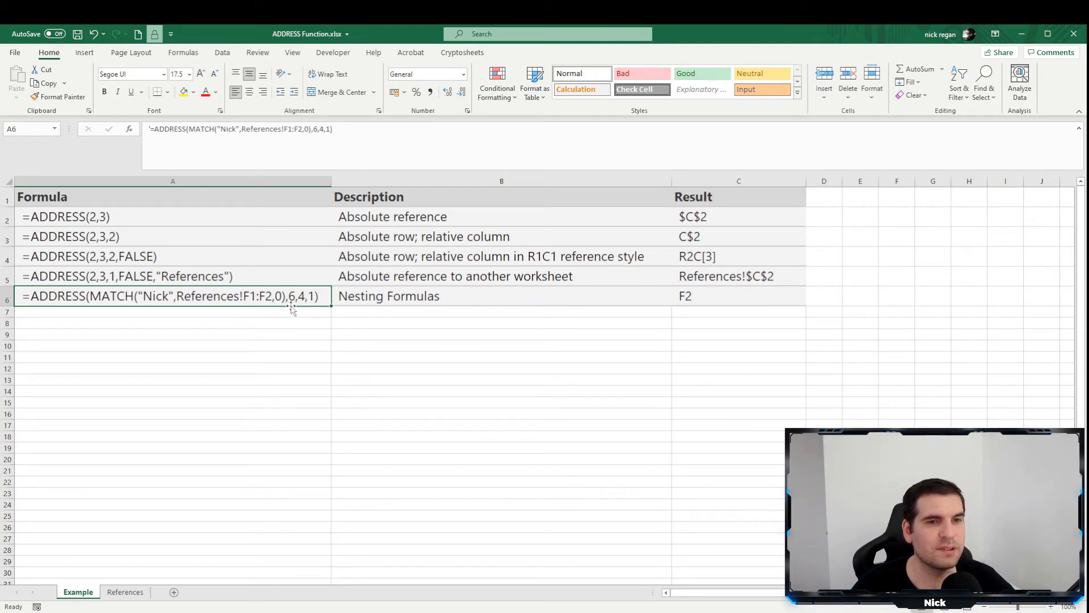
Count the columns from A to F on the References sheet to check the column number argument, then return to the Example sheet.
click(119, 592)
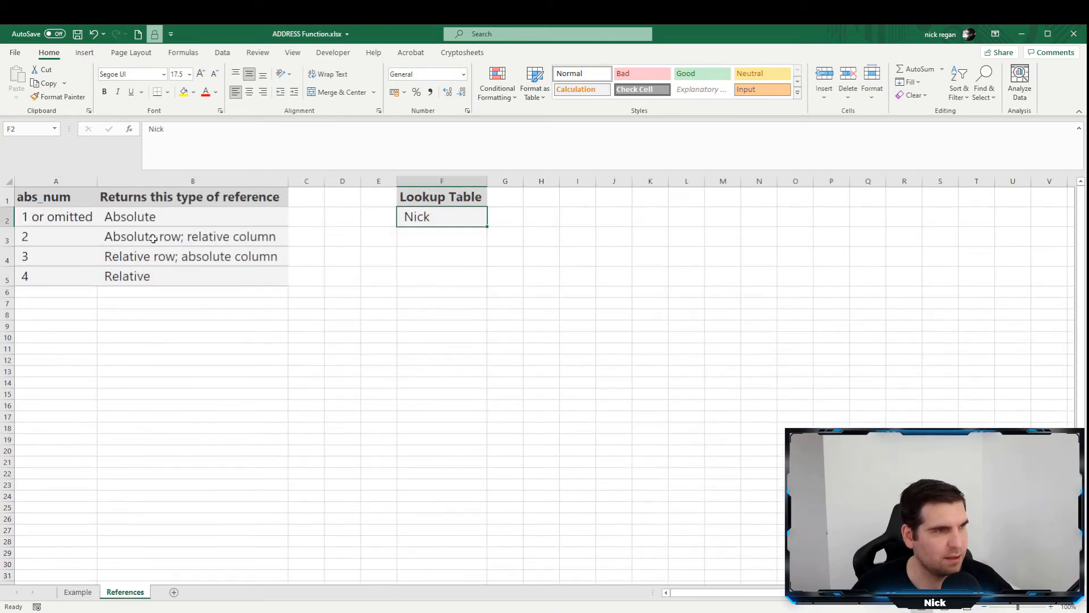
click(69, 195)
click(181, 197)
click(302, 195)
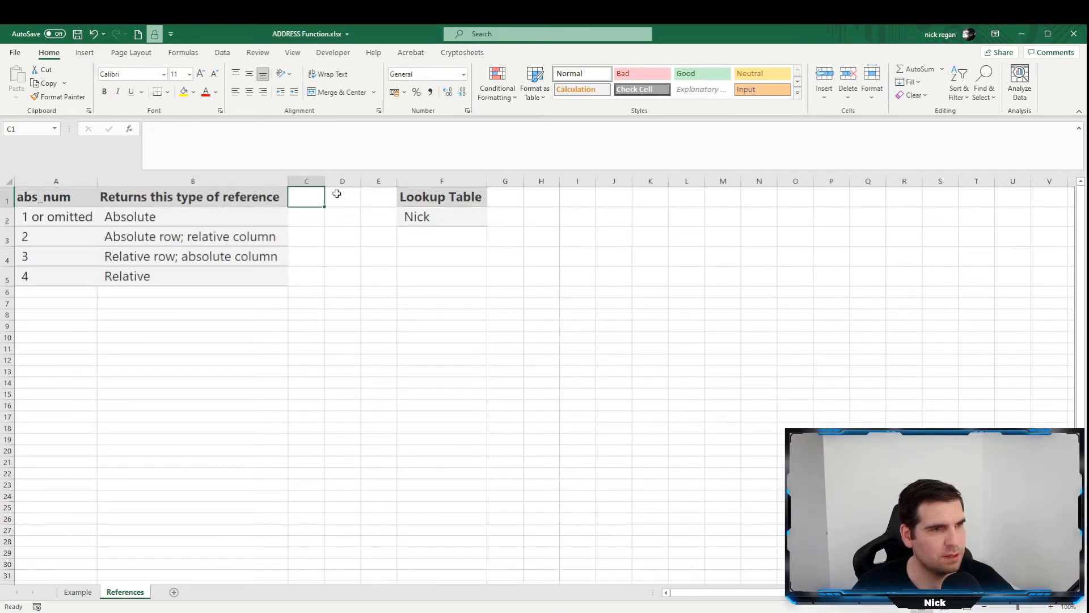
click(340, 194)
click(379, 195)
click(440, 196)
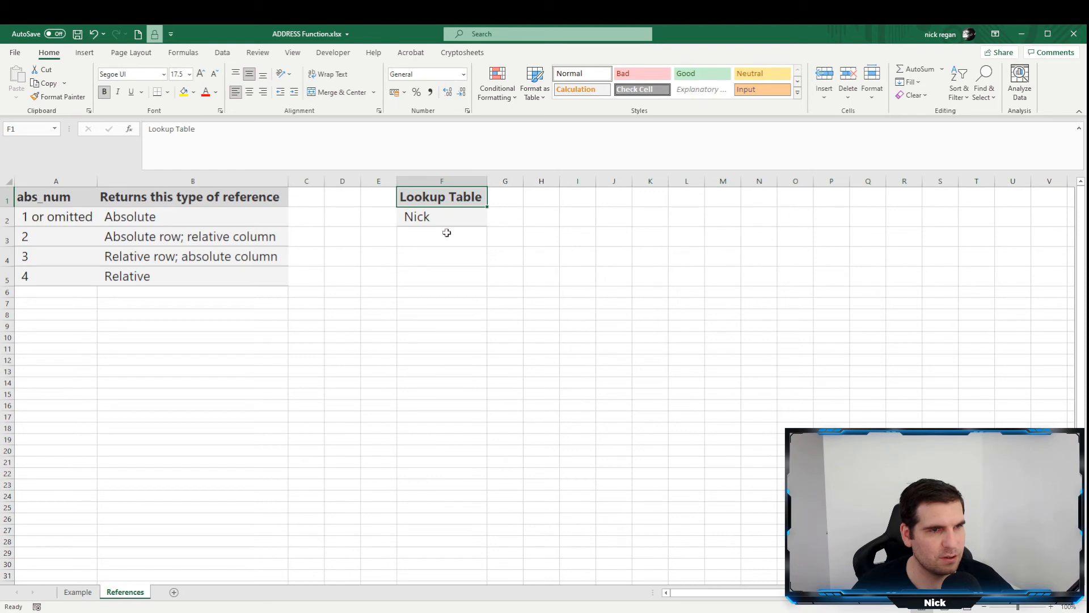
key(ctrl+Page_Up)
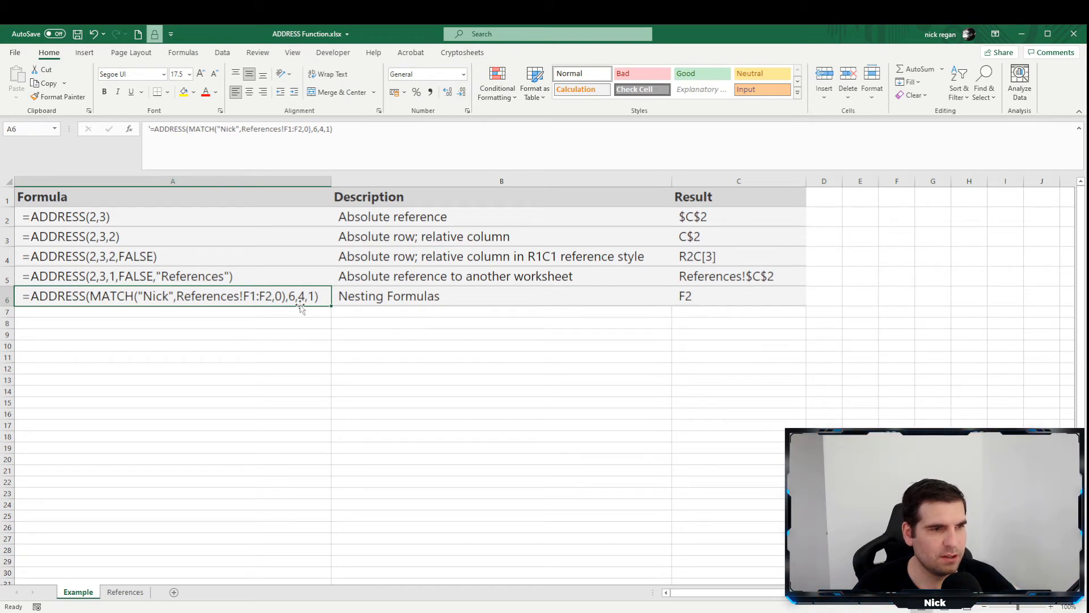
Check which reference type abs_num 4 returns on the References sheet, then reselect the nested formula in A6 on the Example sheet.
click(125, 592)
click(69, 277)
drag(164, 276, 71, 278)
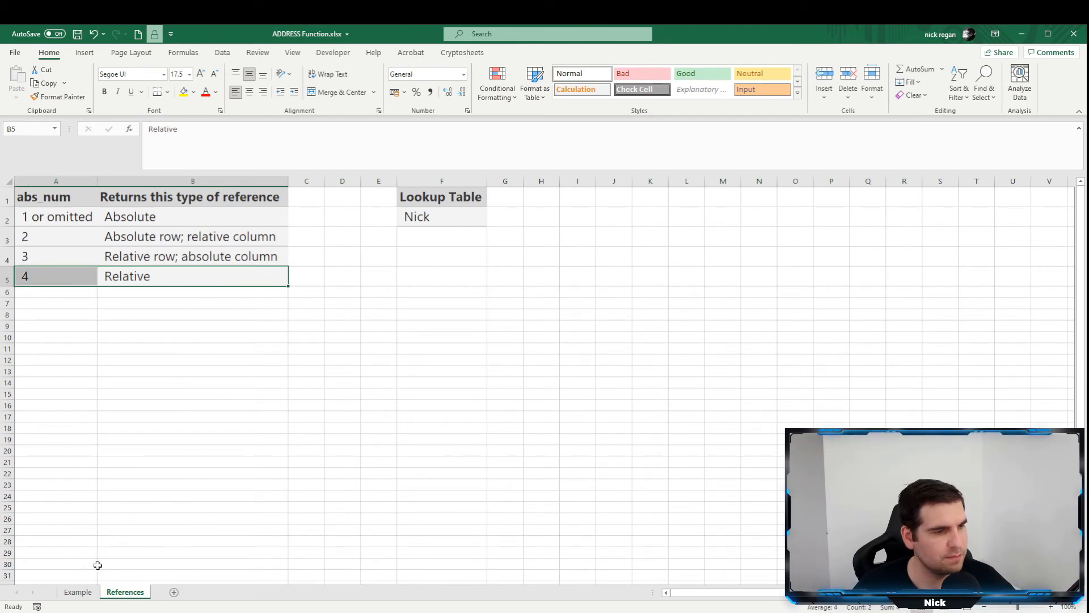
click(82, 592)
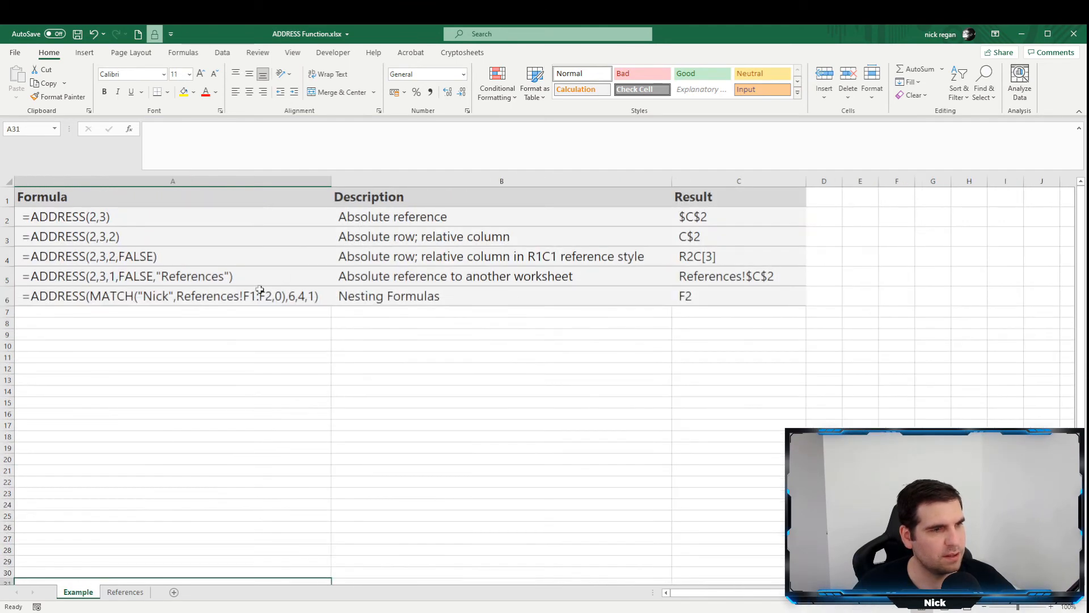
click(311, 296)
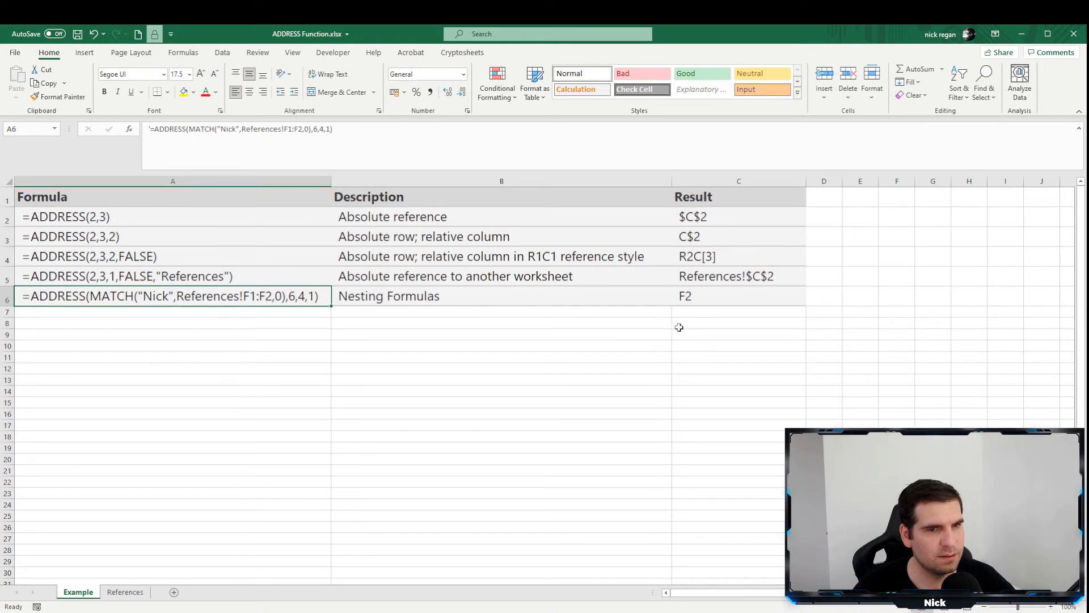
click(703, 298)
click(327, 130)
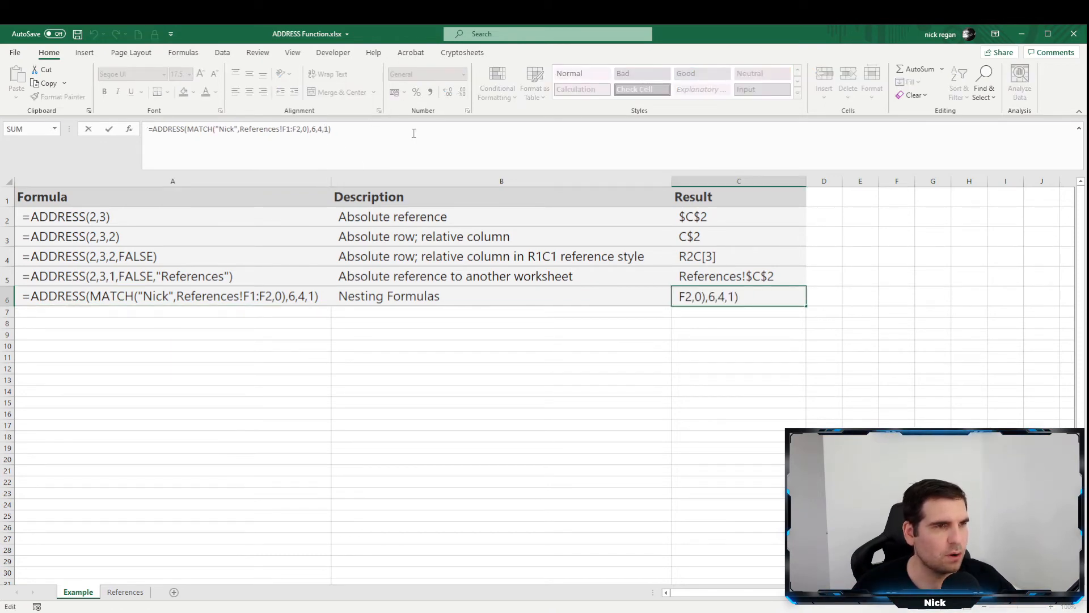
drag(327, 128, 329, 130)
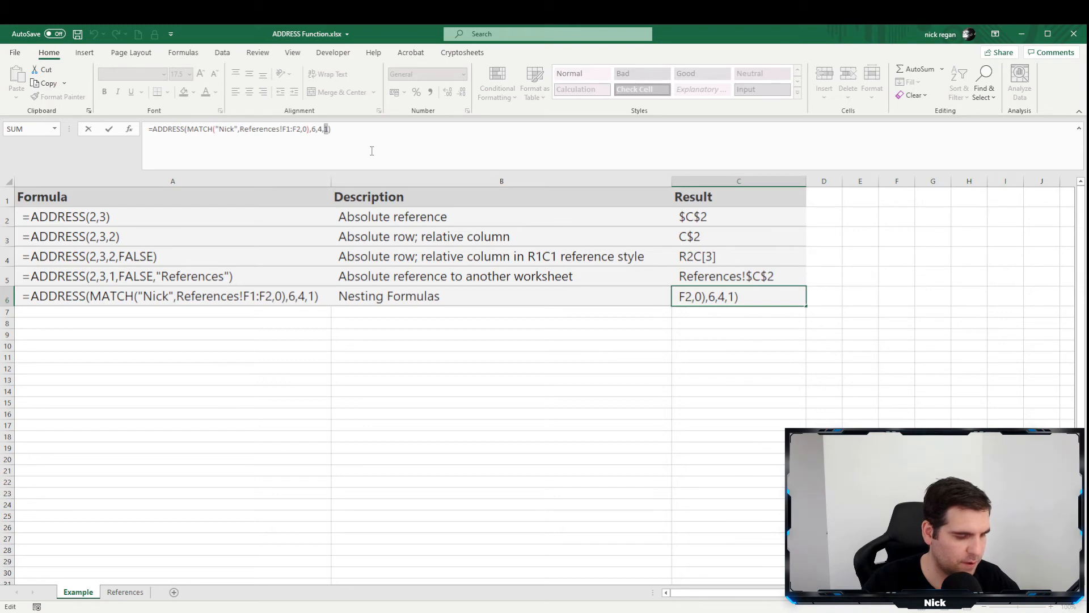
text(fa;se)
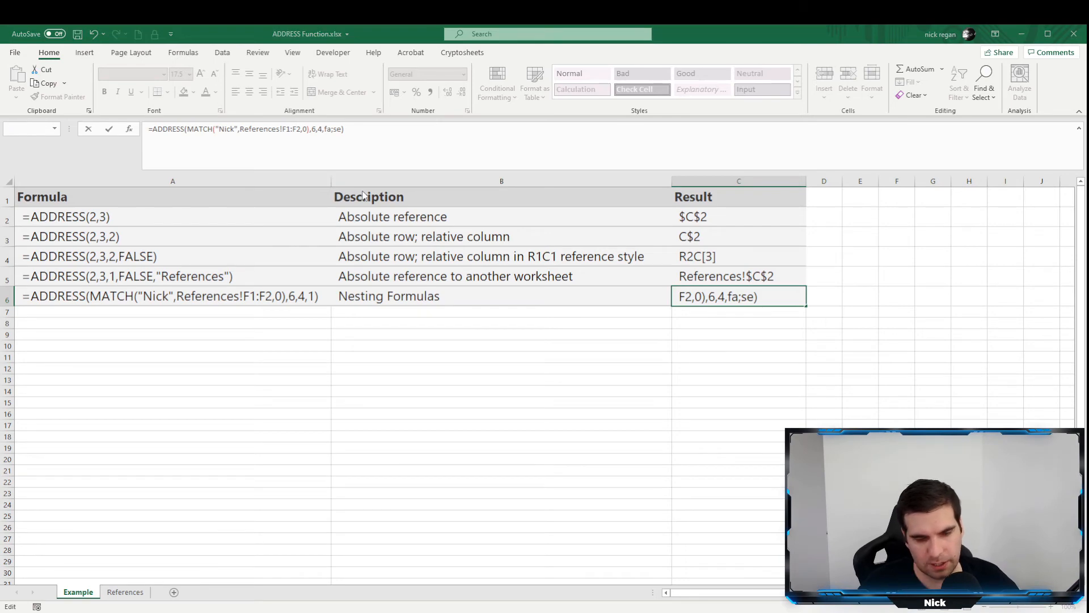
key(Return)
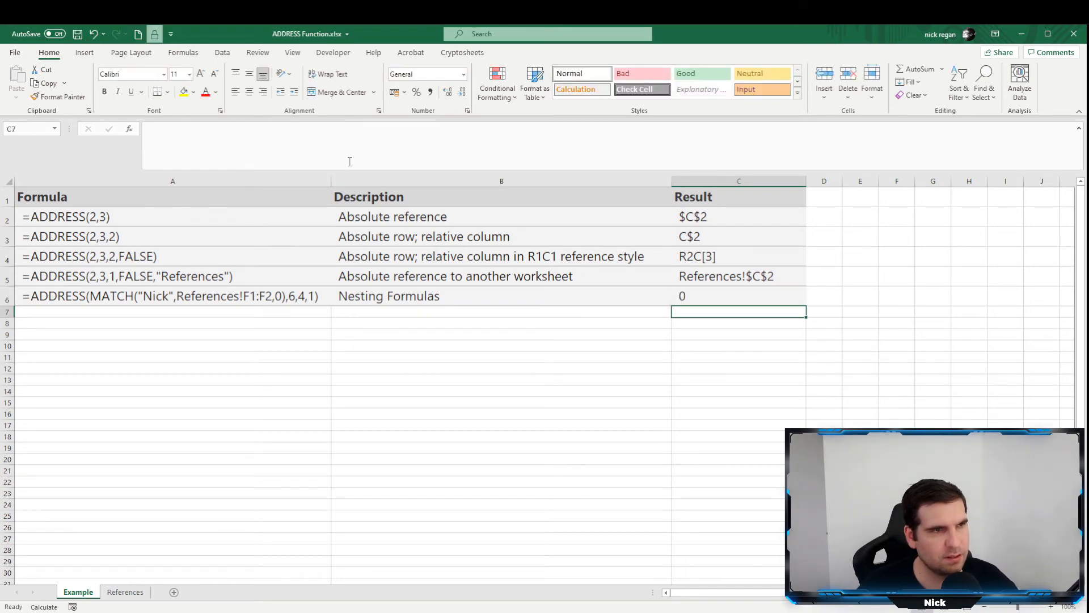
Set the reference style argument of the nested ADDRESS formula in C6 to FALSE.
click(688, 296)
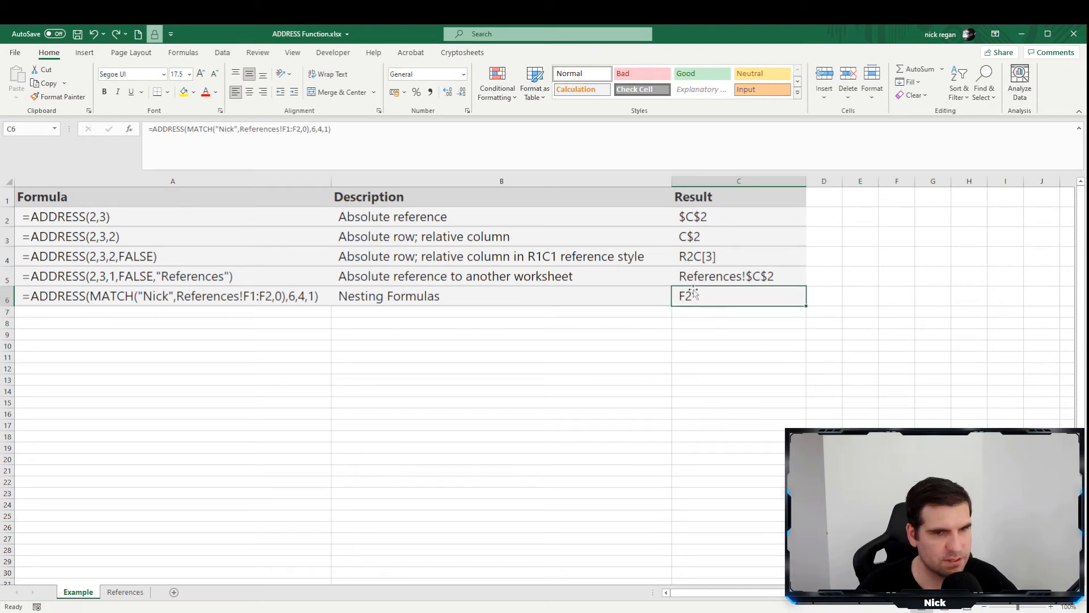
double_click(328, 129)
text(fal)
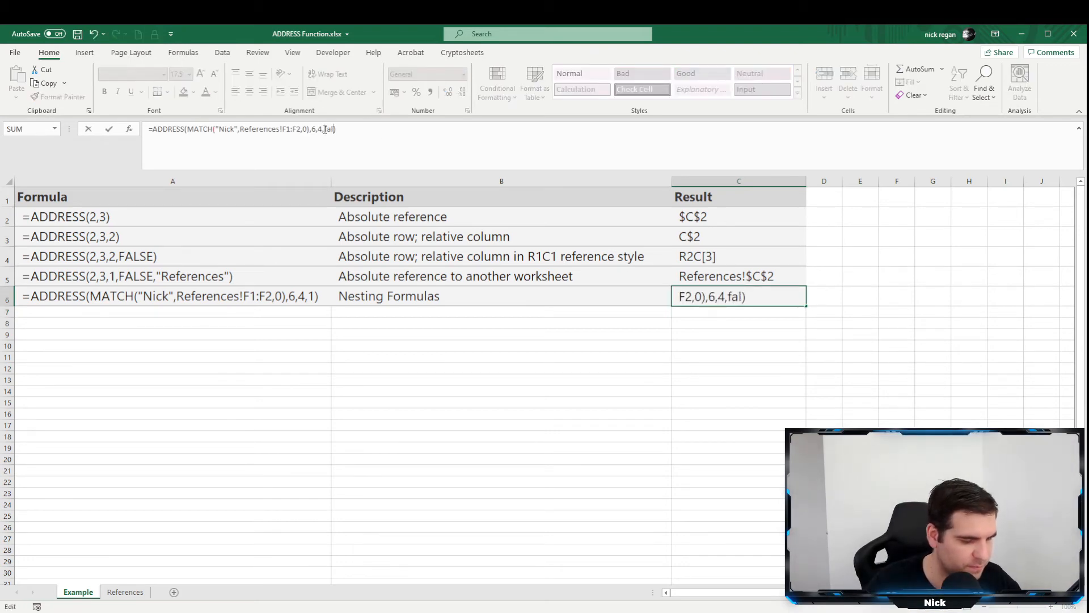
text(se)
key(Return)
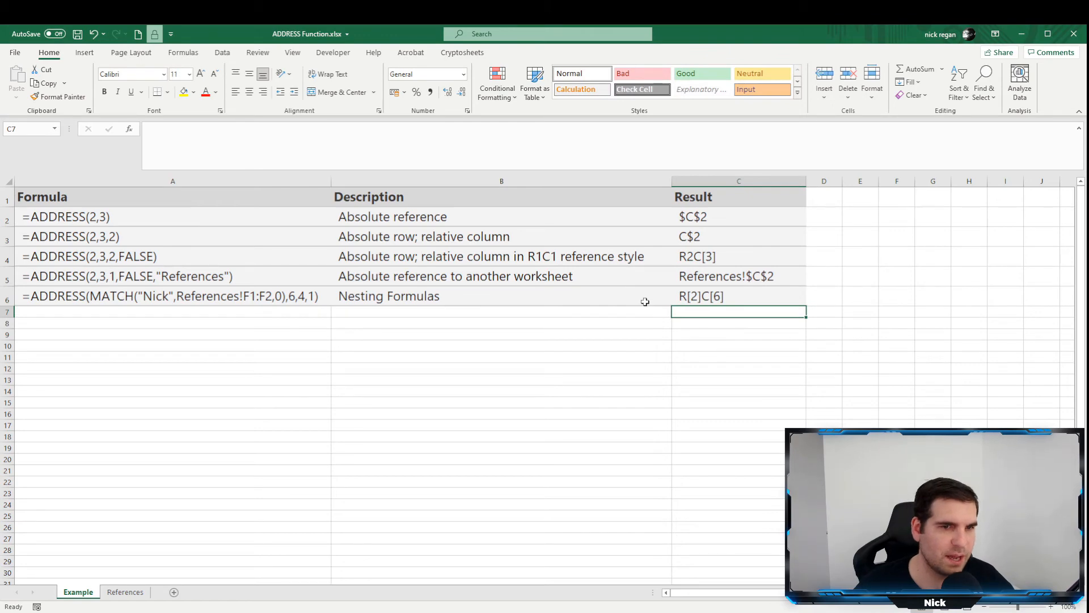
Replace FALSE with 0 as the reference style argument of the nested ADDRESS formula in C6.
click(683, 296)
double_click(337, 130)
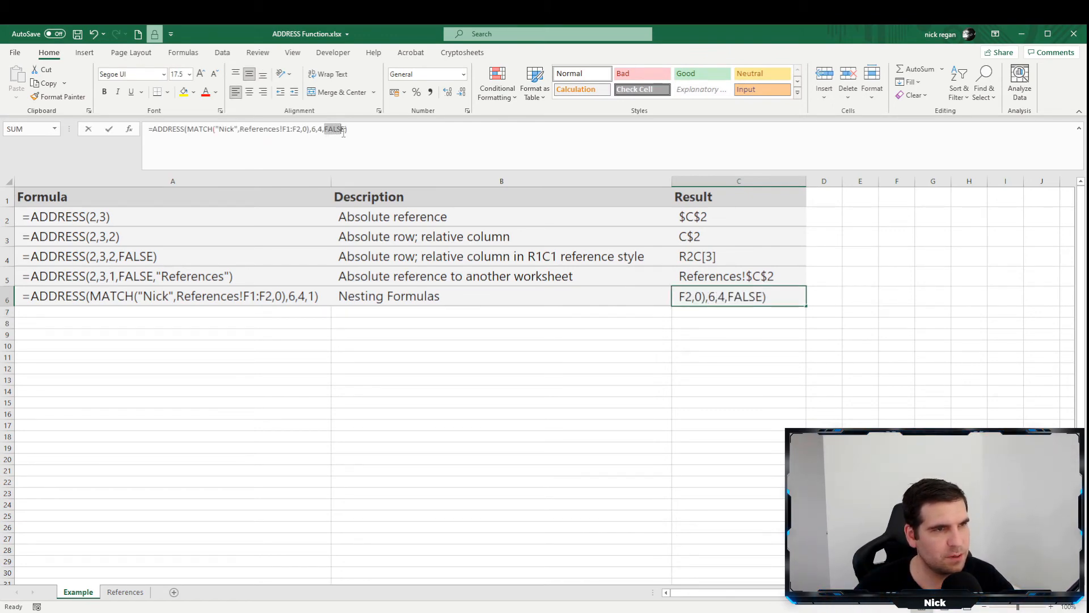
text(0)
key(Return)
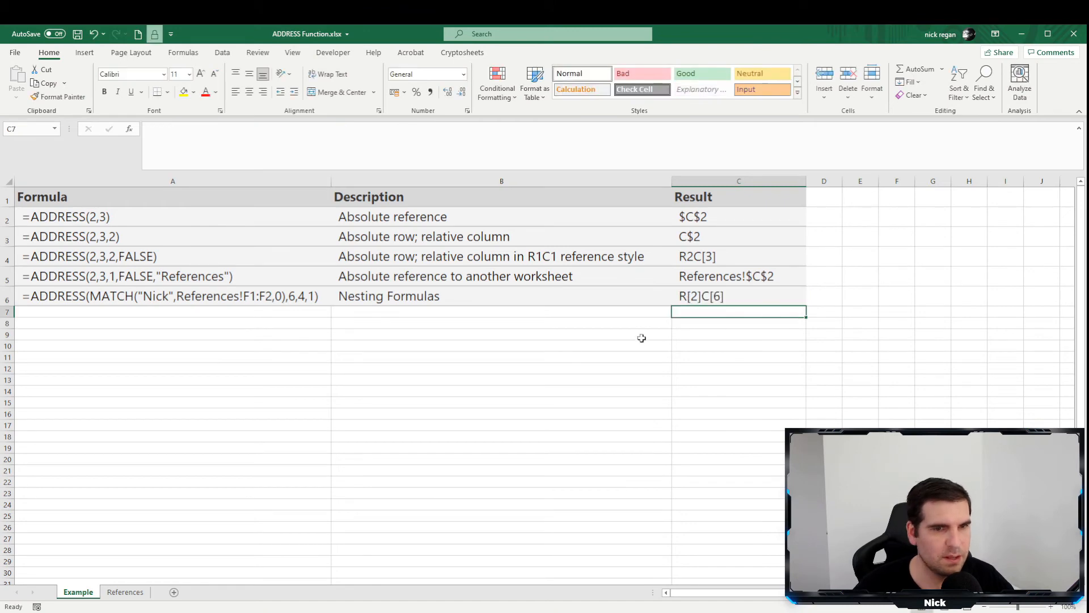
Set the reference style argument of the nested ADDRESS formula in C6 to TRUE.
click(733, 294)
click(327, 129)
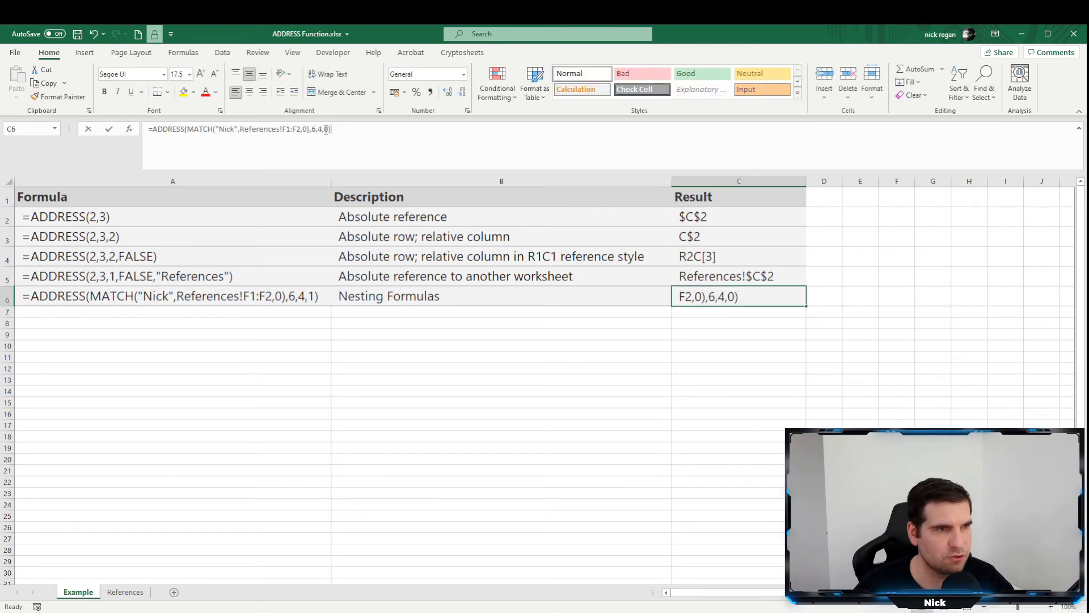
key(BackSpace)
text(true)
key(Return)
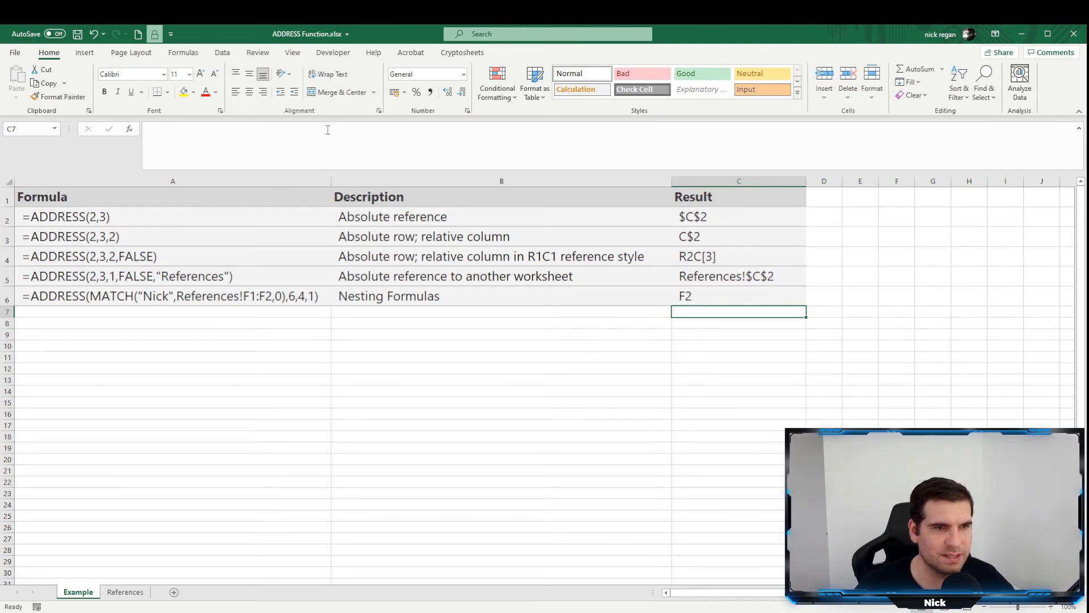
Replace TRUE with 1 as the reference style argument of the nested ADDRESS formula in C6.
key(Up)
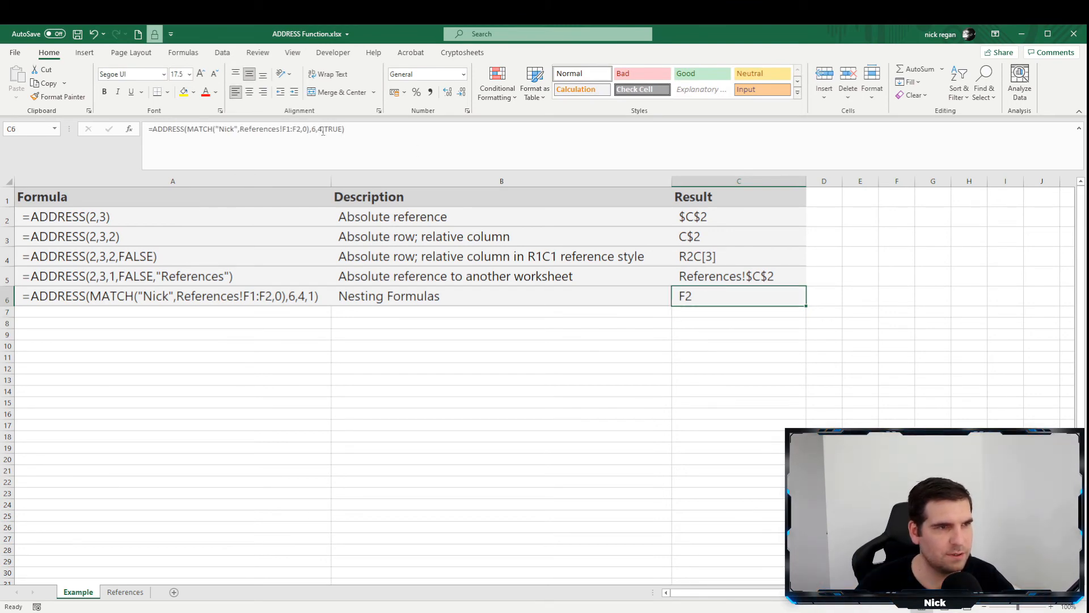
drag(326, 129, 339, 132)
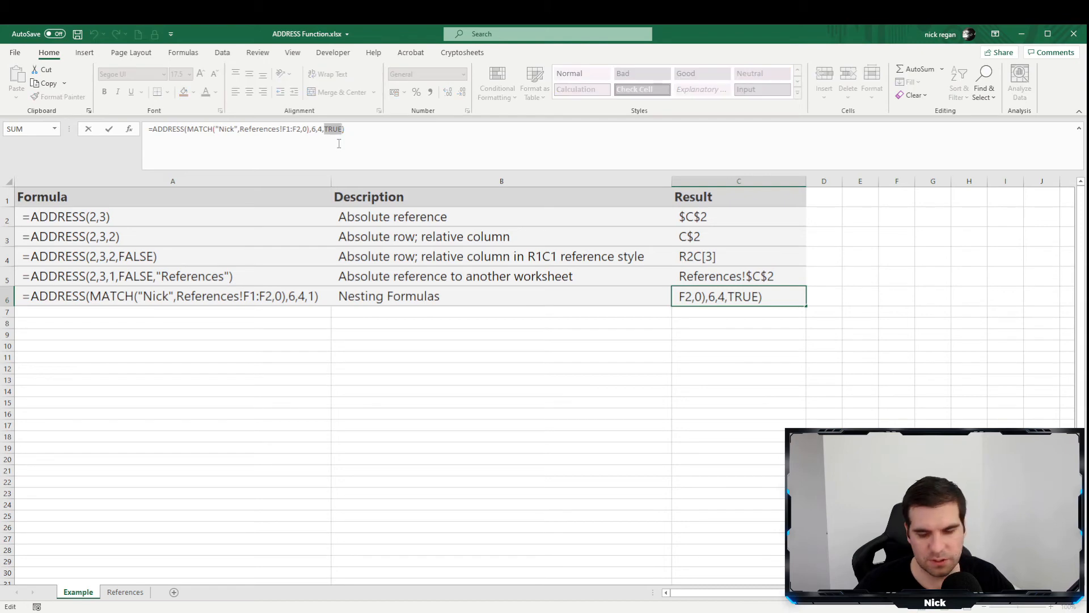
text(1)
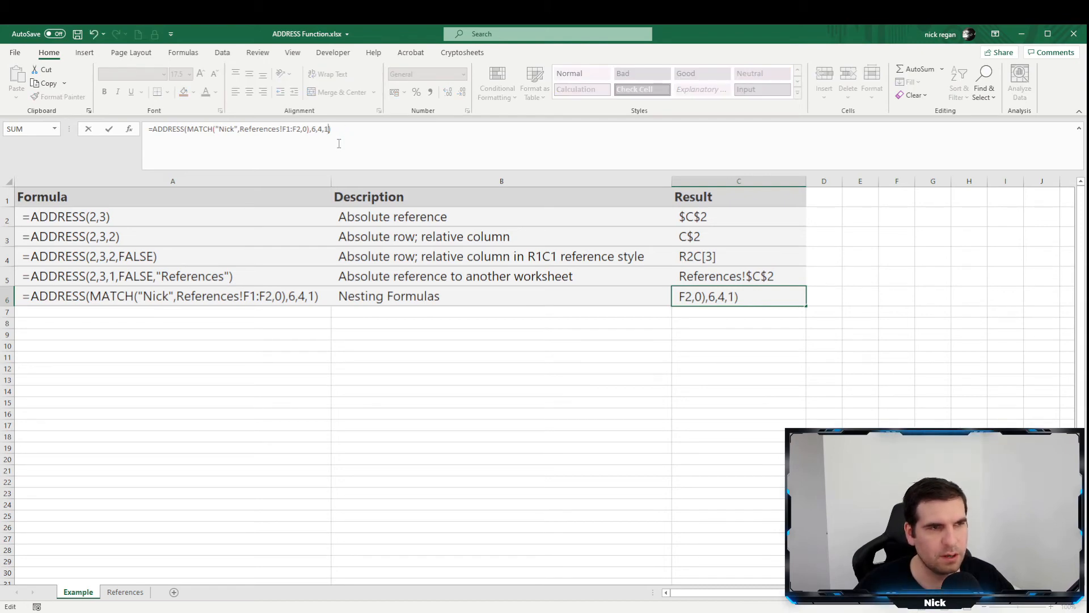
key(Return)
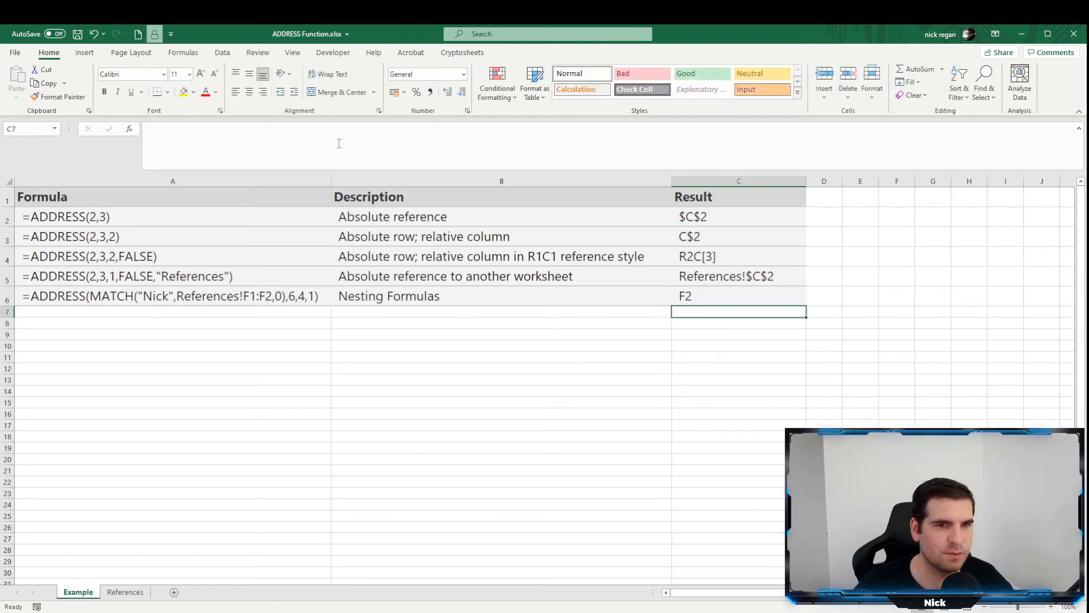
Add "References" as the sheet name argument at the end of the nested ADDRESS formula in C6.
click(714, 294)
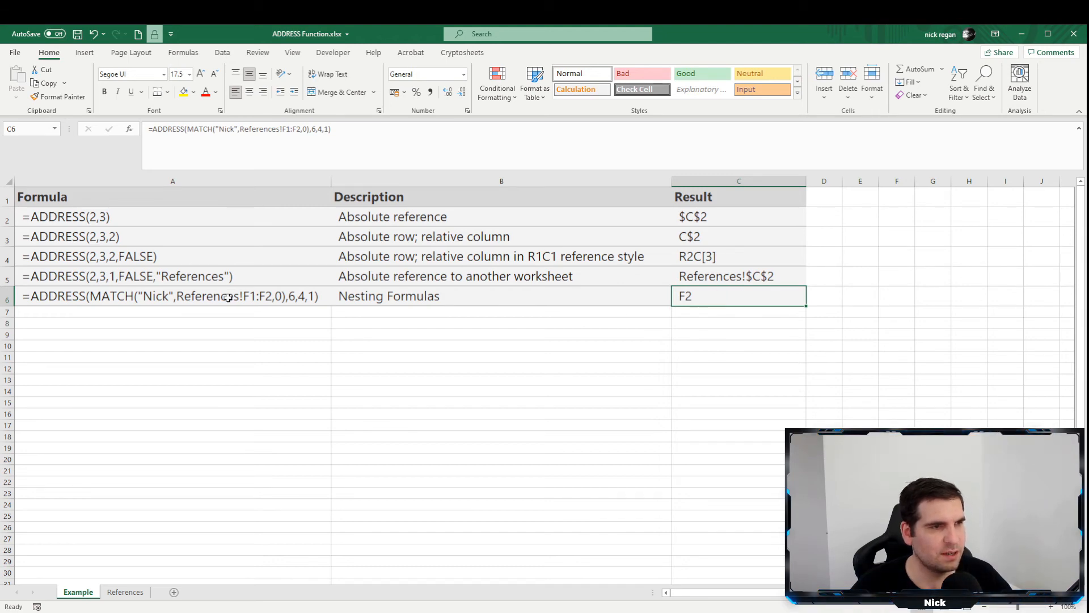
click(329, 129)
text(,")
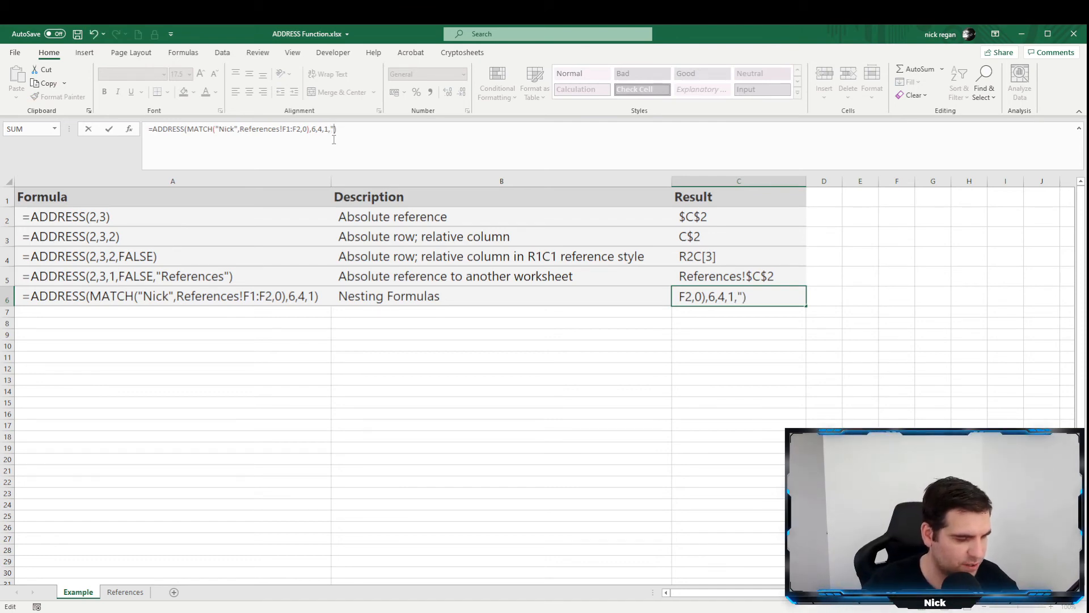
text(References)
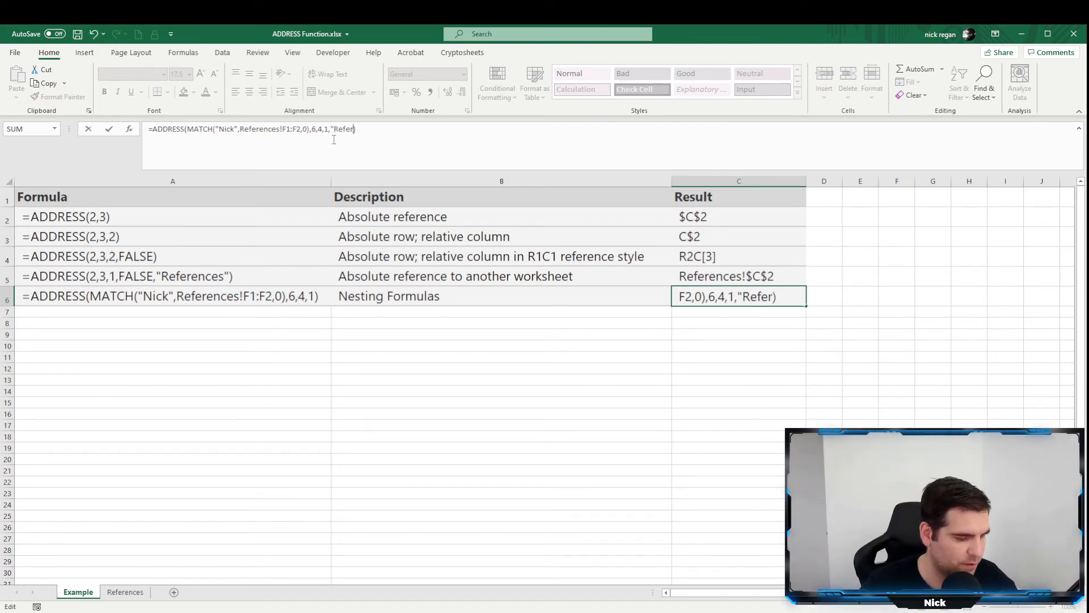
text(")
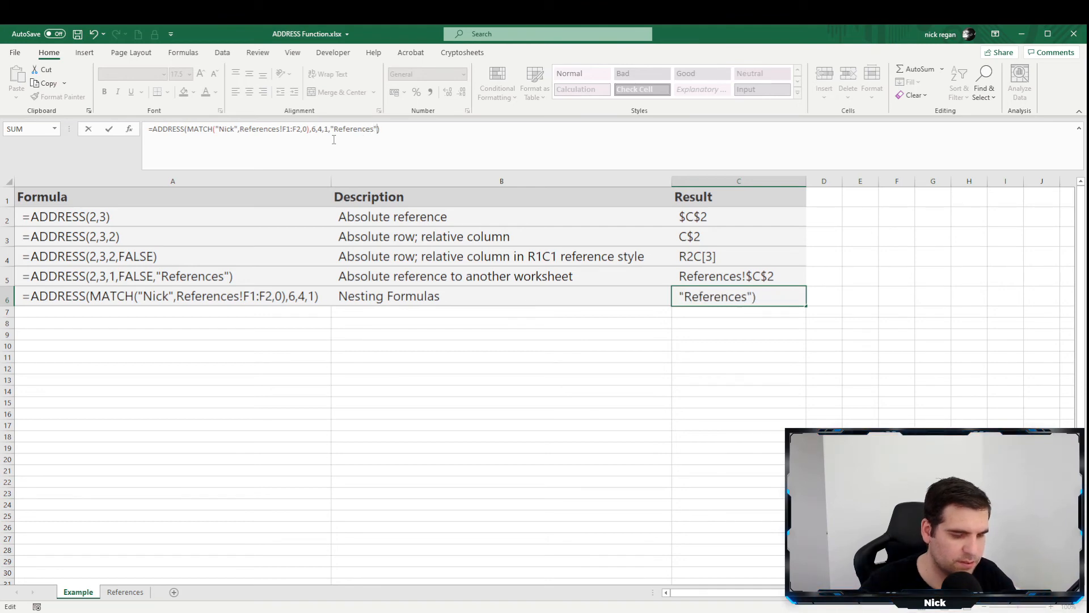
key(Return)
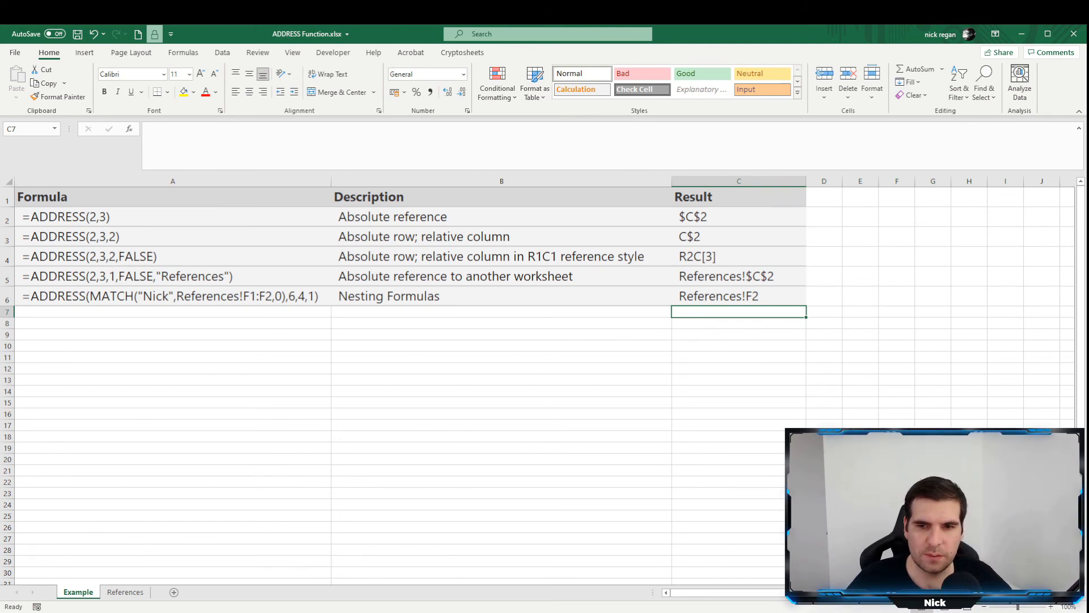
Apply bold formatting to the empty cell C7 below the results.
key(ctrl+b)
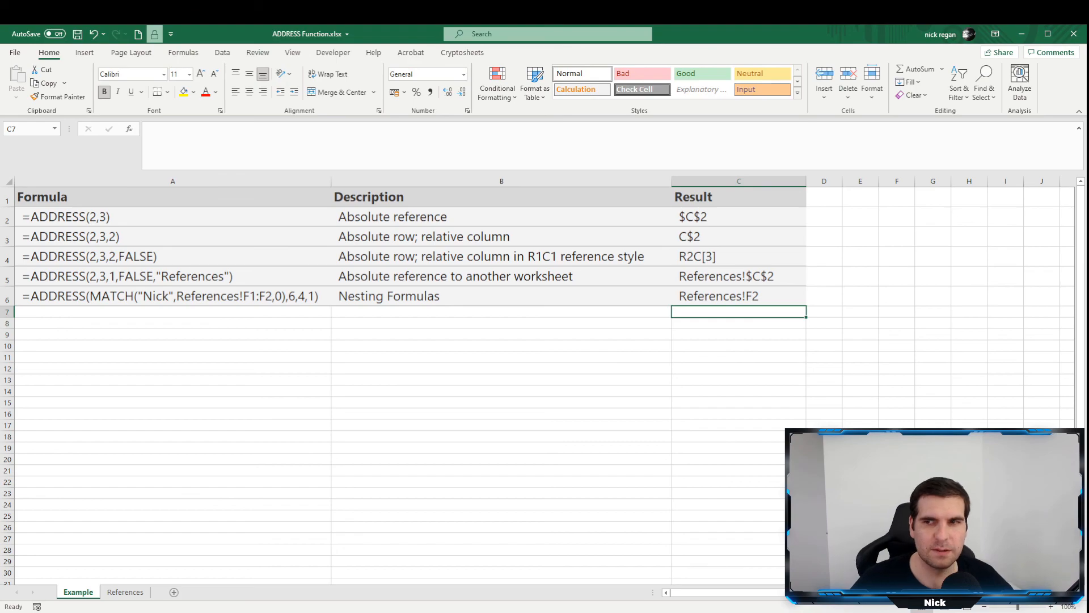